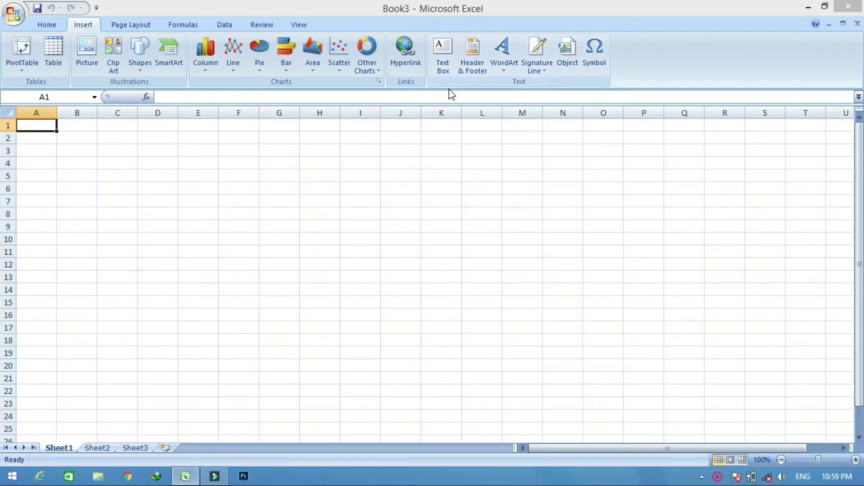
# Enlarge the sheet view to 160% and select cell B2.
pyautogui.click(166, 173)
pyautogui.keyDown('ctrl'); pyautogui.scroll(2, 138, 173); pyautogui.keyUp('ctrl')
pyautogui.keyDown('ctrl'); pyautogui.scroll(2, 138, 174); pyautogui.keyUp('ctrl')
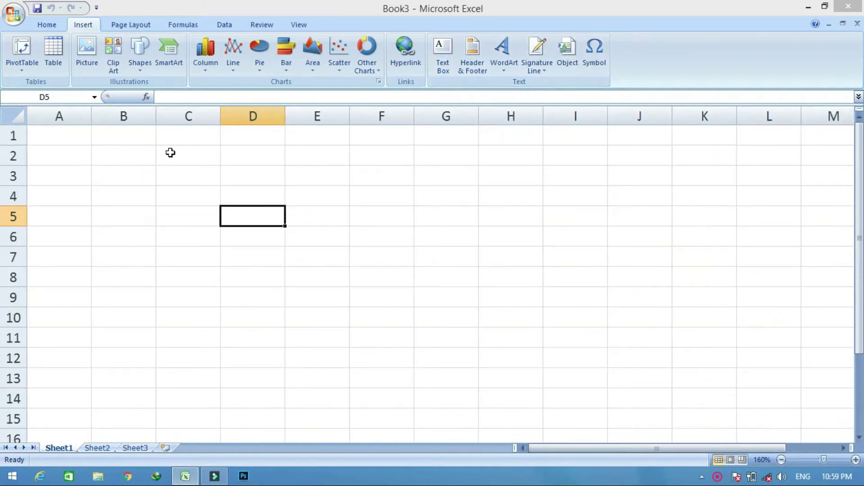
pyautogui.click(160, 142)
pyautogui.click(88, 142)
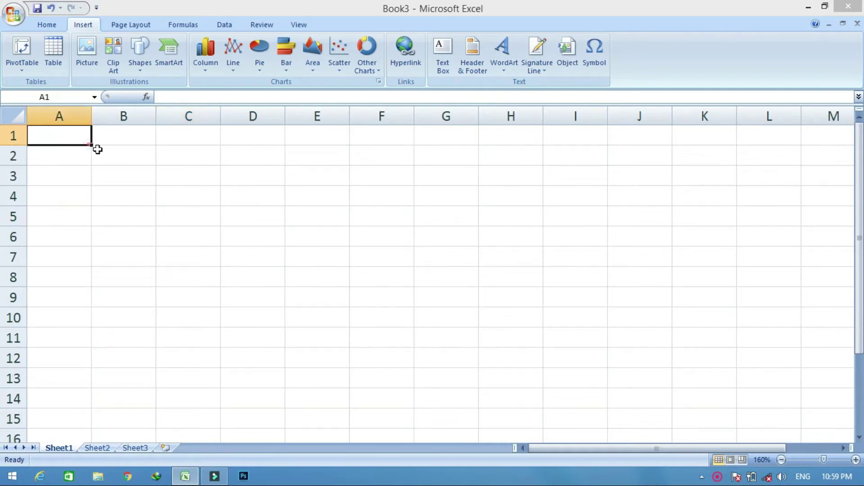
pyautogui.click(115, 151)
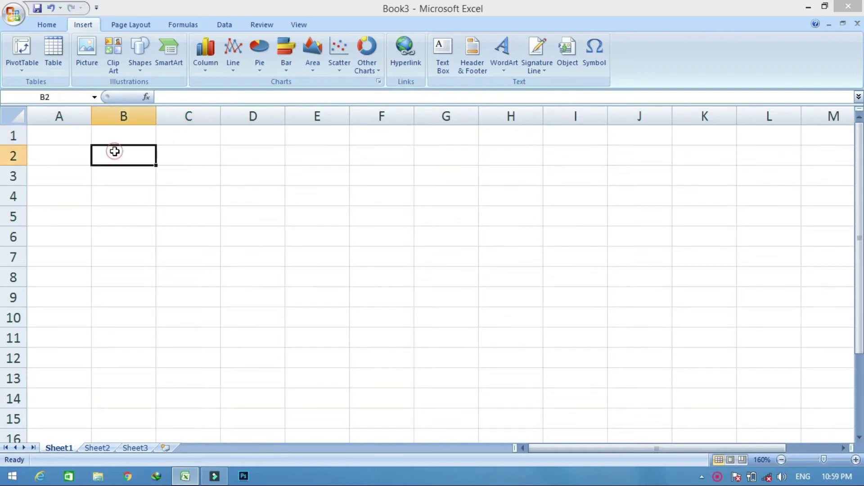
# Draw a text box over B4:C5 and type a sentence about a friend.
pyautogui.click(437, 66)
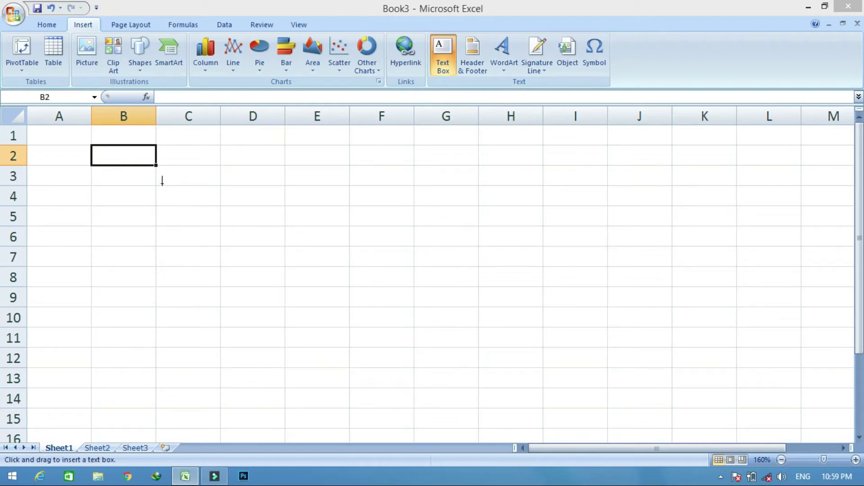
pyautogui.moveTo(150, 192); pyautogui.dragTo(170, 221)
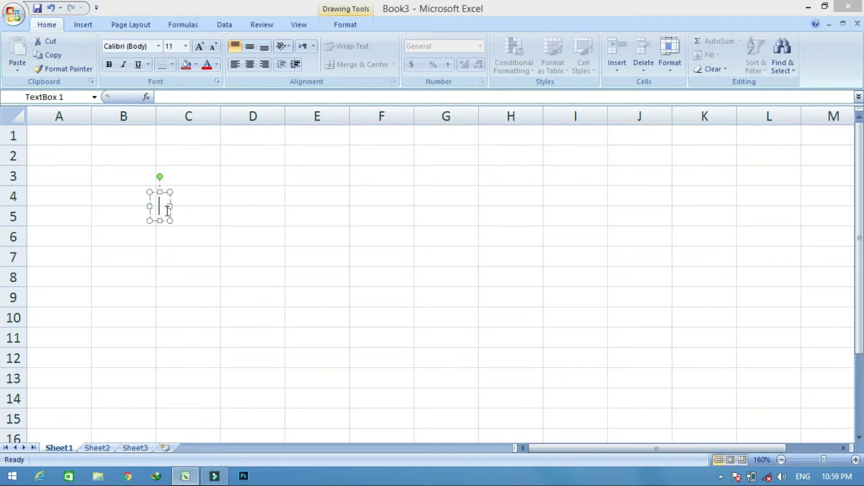
pyautogui.write('hammad khan is my ver')
pyautogui.press('BackSpace')
pyautogui.press('BackSpace')
pyautogui.press('BackSpace')
pyautogui.write('friien')
pyautogui.press('BackSpace')
pyautogui.press('BackSpace')
pyautogui.press('BackSpace')
pyautogui.write('end')
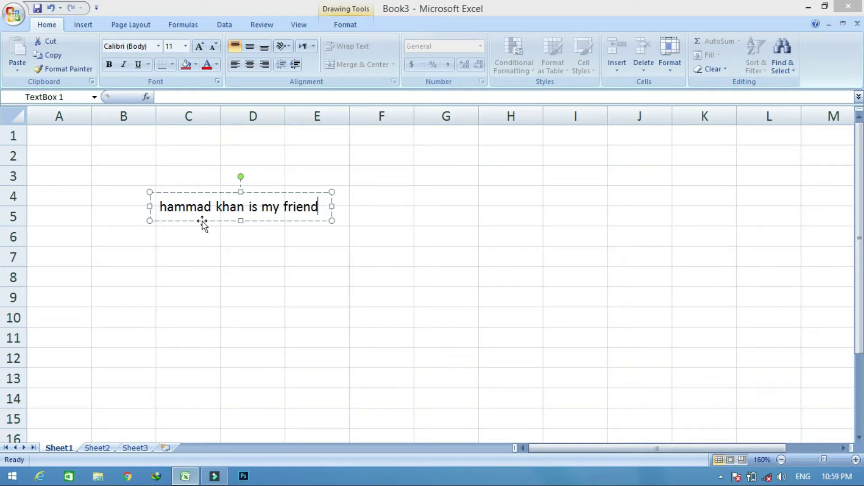
# Reselect the text box and delete it, leaving the sheet empty.
pyautogui.click(308, 265)
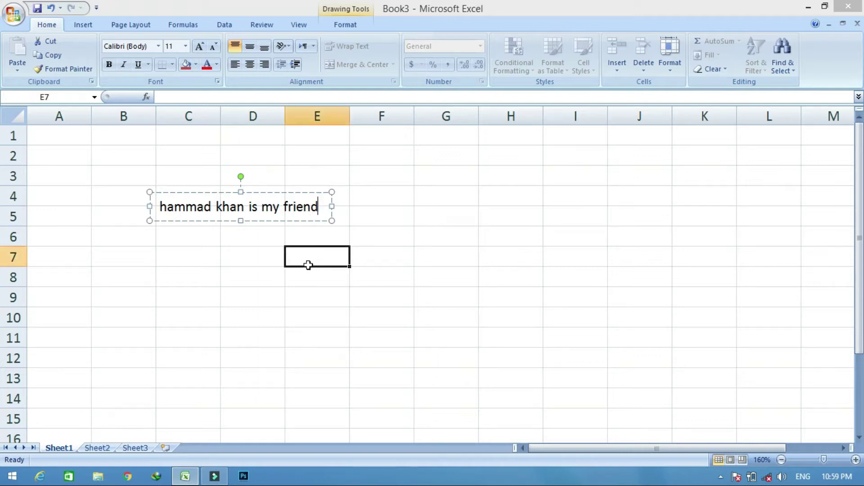
pyautogui.click(82, 24)
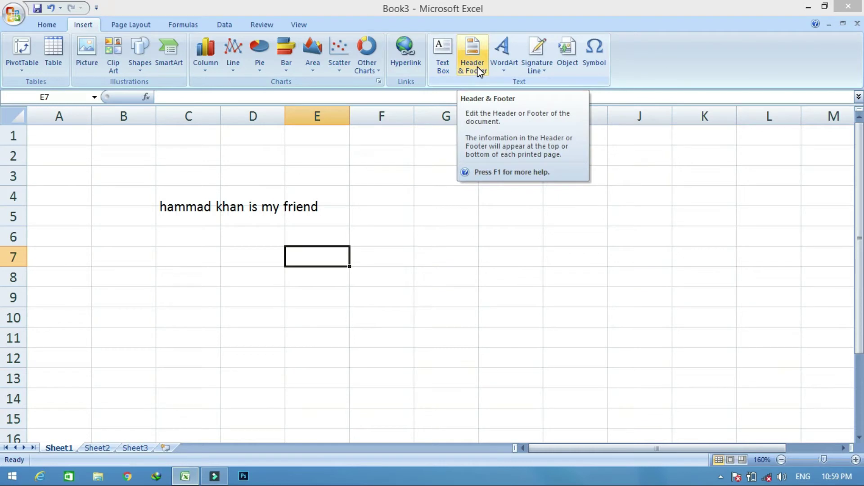
pyautogui.click(293, 196)
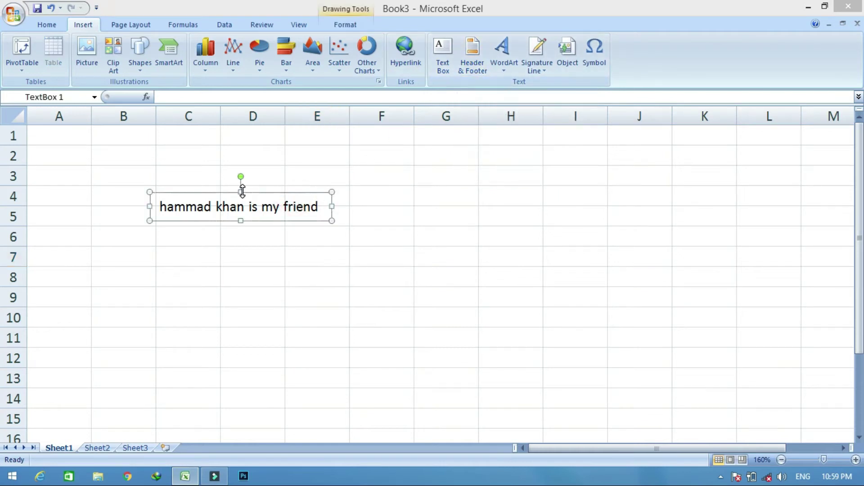
pyautogui.press('Delete')
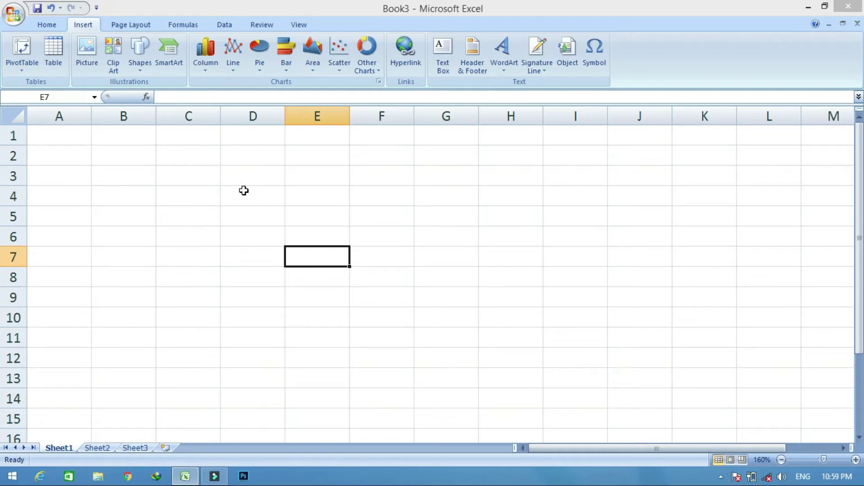
# Show the View ribbon's workbook view commands for the empty Book3 sheet.
pyautogui.scroll(-4, 218, 245)
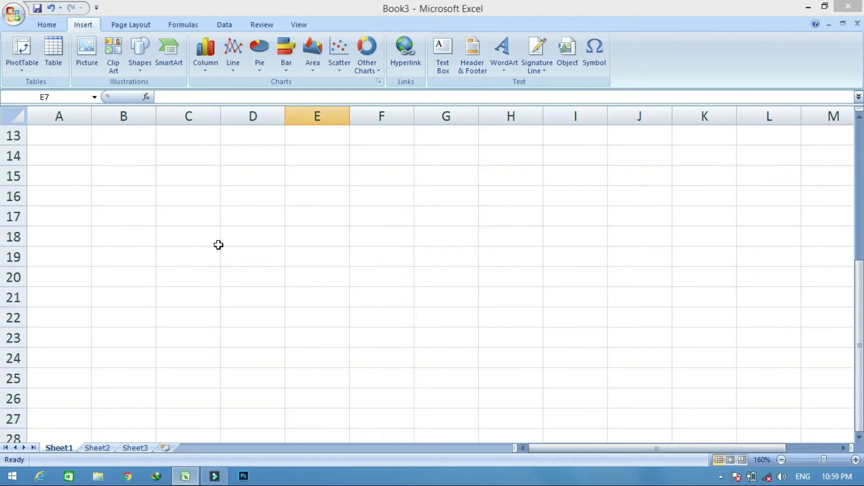
pyautogui.scroll(-6, 219, 245)
pyautogui.scroll(3, 218, 246)
pyautogui.scroll(7, 219, 246)
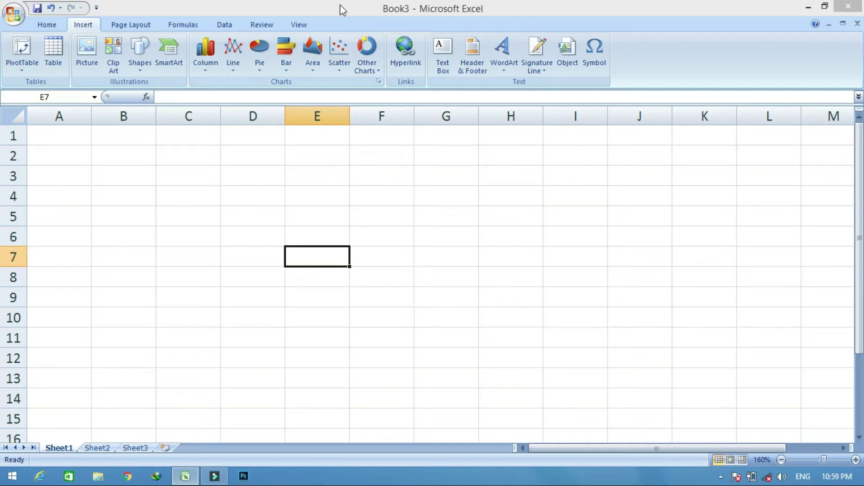
pyautogui.click(304, 26)
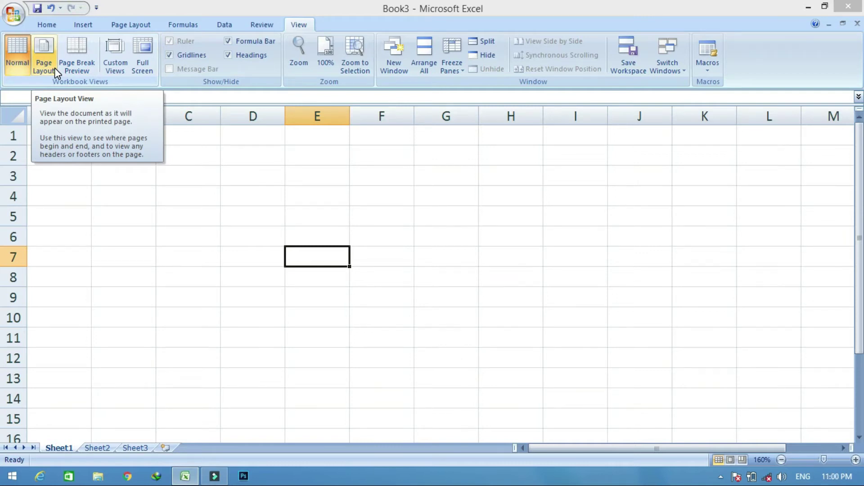
# Switch Book3 to Page Layout view and look over the header and footer areas.
pyautogui.click(44, 63)
pyautogui.scroll(-2, 383, 245)
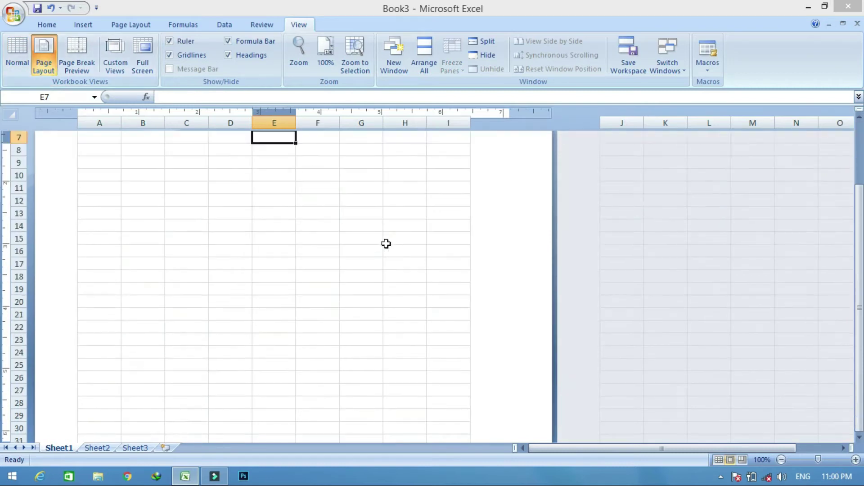
pyautogui.scroll(-4, 386, 245)
pyautogui.scroll(-3, 387, 250)
pyautogui.scroll(10, 385, 251)
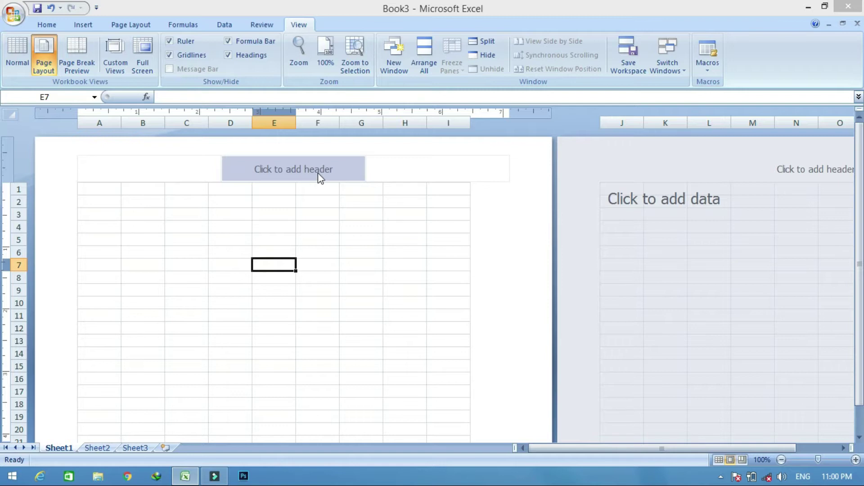
pyautogui.scroll(-9, 320, 176)
pyautogui.scroll(-3, 322, 177)
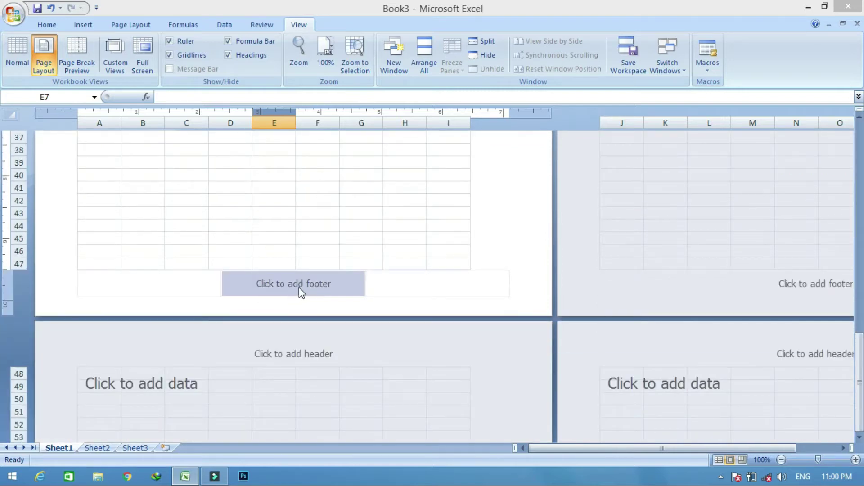
pyautogui.scroll(4, 304, 288)
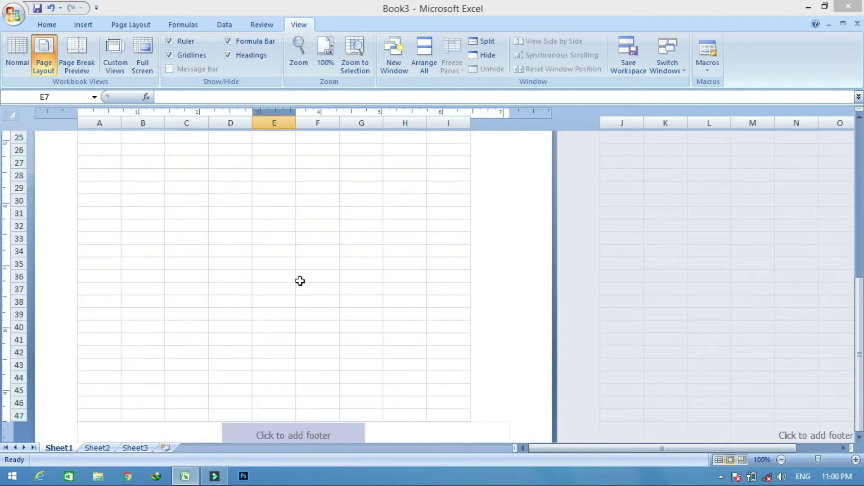
pyautogui.scroll(8, 299, 274)
# Put the author's name in the left section of the page header.
pyautogui.click(306, 158)
pyautogui.click(193, 170)
pyautogui.click(251, 166)
pyautogui.click(433, 169)
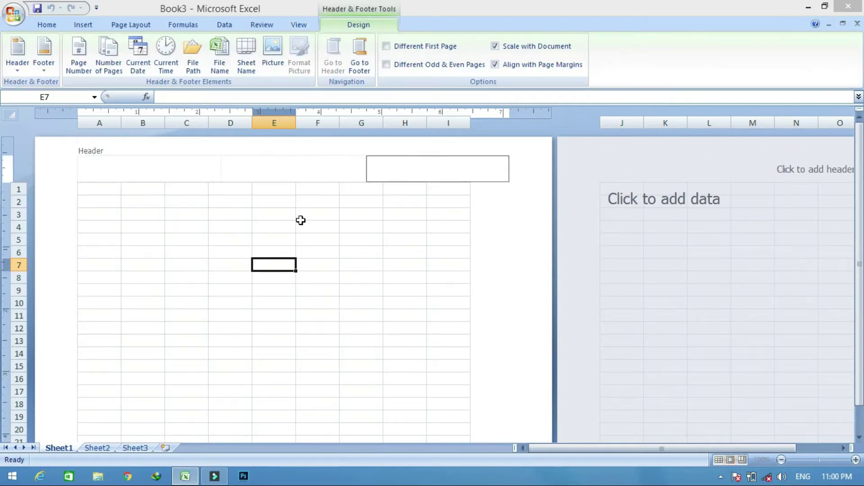
pyautogui.click(198, 160)
pyautogui.write('hammad khan')
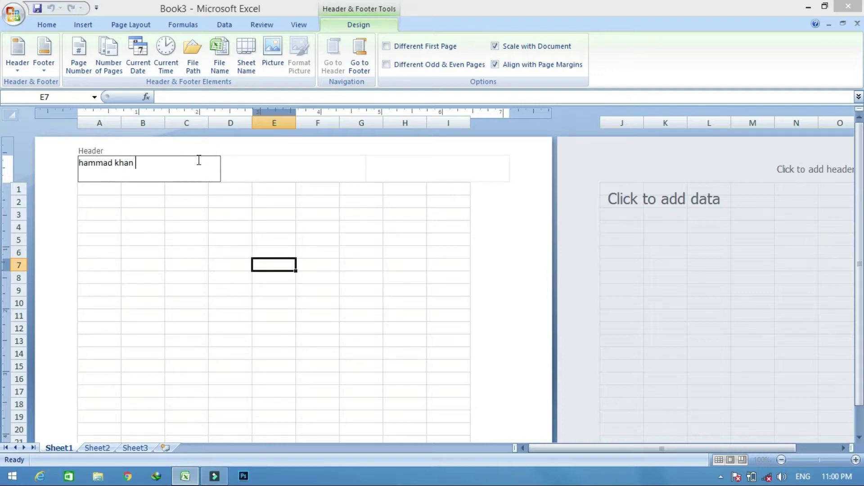
# Enter 'cOMPUTER eDUCATION' in the centre header and 10-02-2020 in the right header.
pyautogui.click(294, 158)
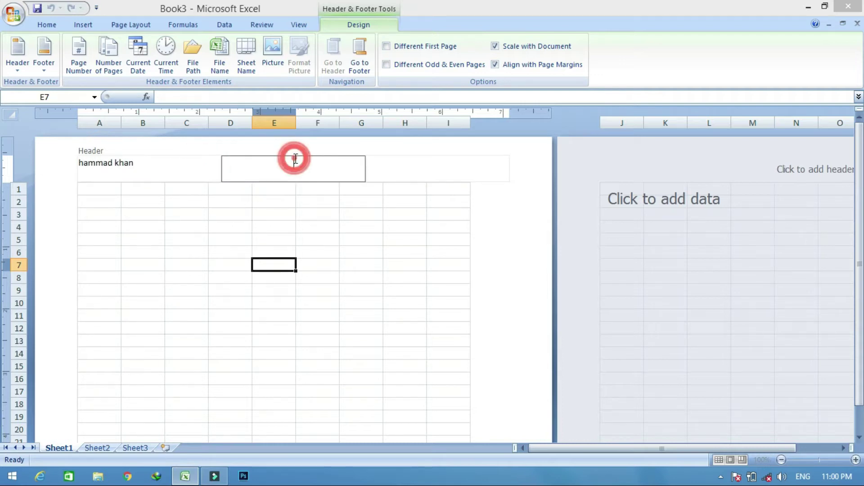
pyautogui.write('NICE')
pyautogui.press('BackSpace')
pyautogui.press('BackSpace')
pyautogui.press('BackSpace')
pyautogui.write('OMPUTER eDUCATION')
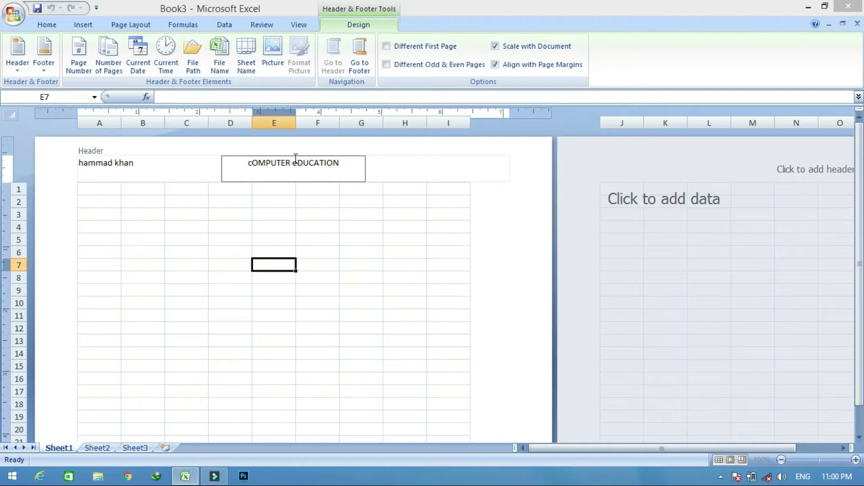
pyautogui.click(435, 185)
pyautogui.click(439, 176)
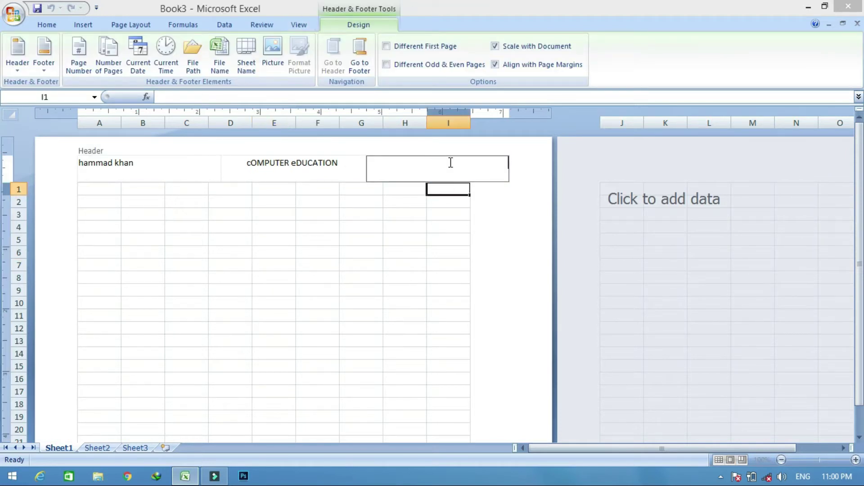
pyautogui.write('10-02-2020')
# Insert a Page Number field in the centre footer and Number of Pages on the right.
pyautogui.click(380, 229)
pyautogui.scroll(-10, 333, 236)
pyautogui.scroll(-1, 242, 307)
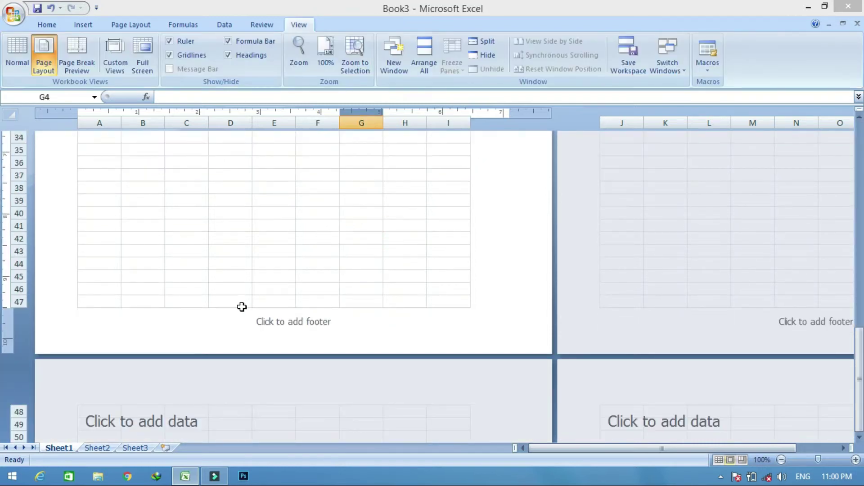
pyautogui.click(307, 321)
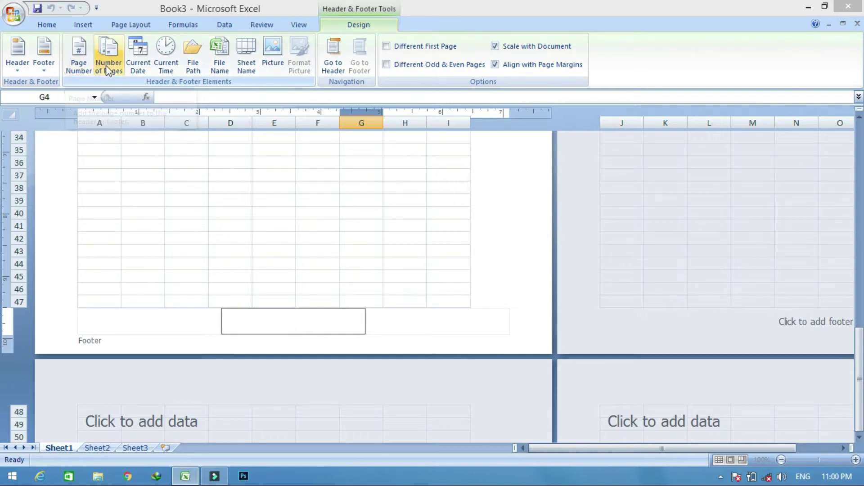
pyautogui.click(81, 69)
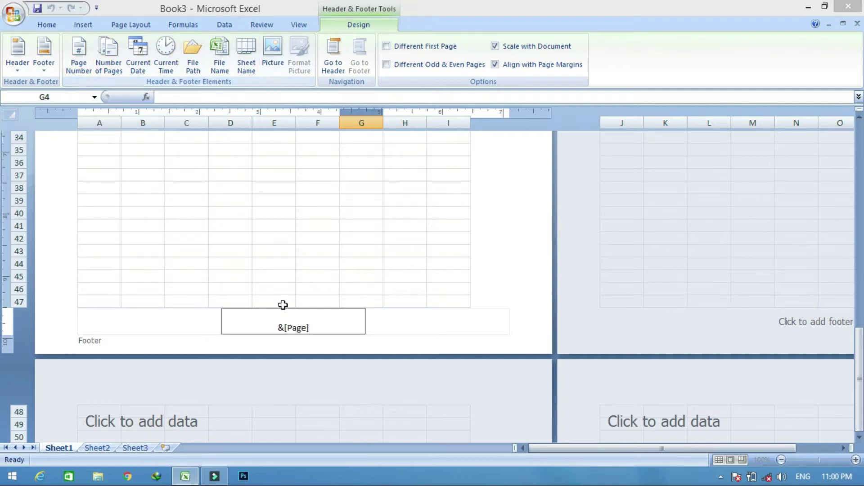
pyautogui.click(400, 321)
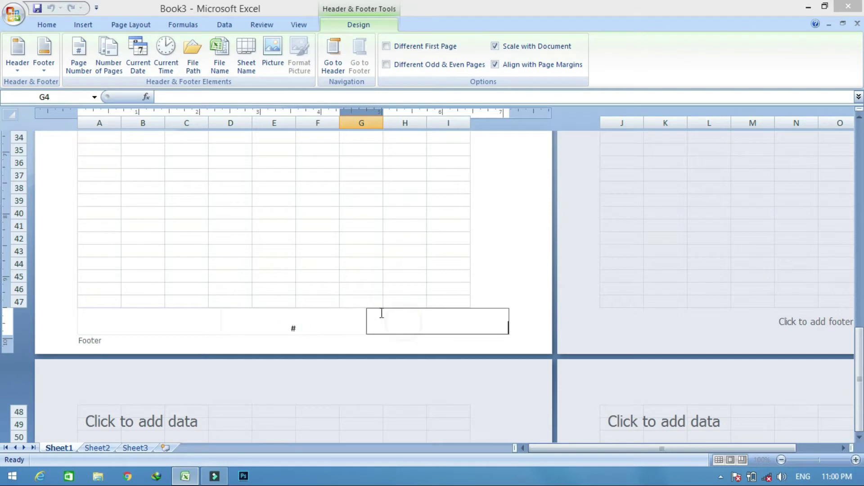
pyautogui.click(110, 68)
pyautogui.click(354, 274)
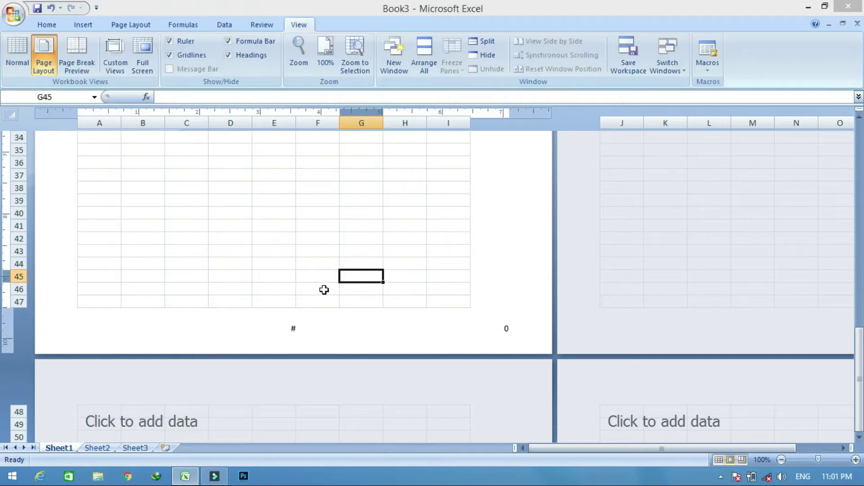
# Type sample text SDF into E39, E41 and E44, and SDFSDF into E55.
pyautogui.click(289, 202)
pyautogui.write('XFSDF')
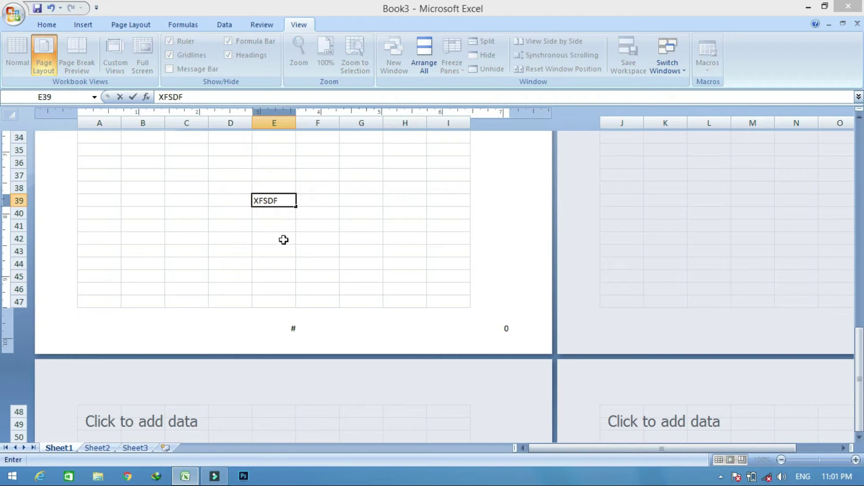
pyautogui.click(284, 239)
pyautogui.click(273, 203)
pyautogui.write('SDF')
pyautogui.click(276, 228)
pyautogui.write('SDF')
pyautogui.click(276, 263)
pyautogui.write('SDF')
pyautogui.scroll(-3, 354, 282)
pyautogui.scroll(-1, 354, 281)
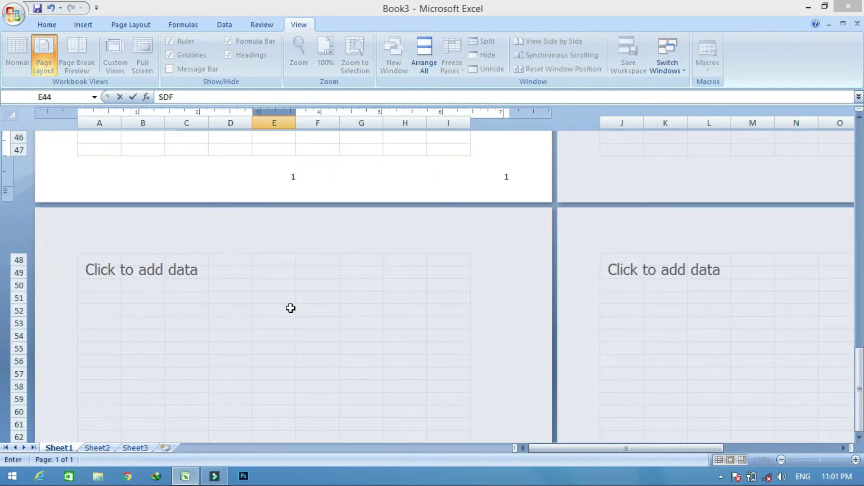
pyautogui.click(276, 348)
pyautogui.write('SDFSDF')
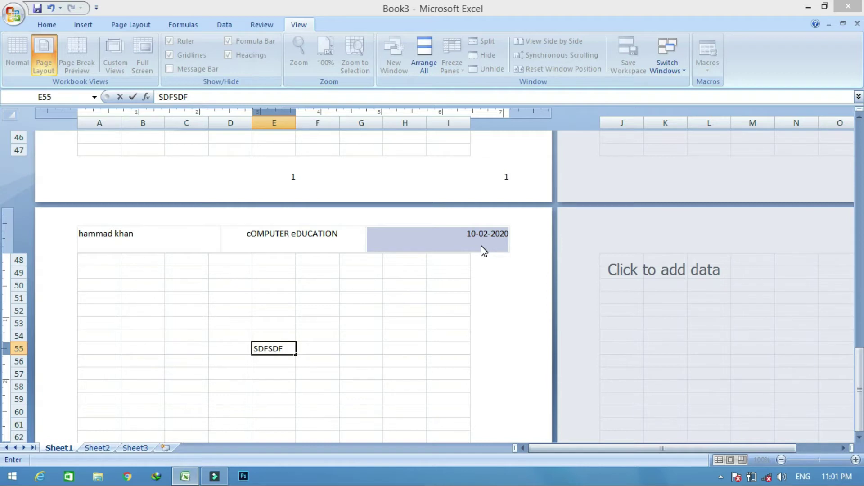
# Enter SDFSDF in cell L8 to spread the sheet onto a third page.
pyautogui.scroll(15, 402, 273)
pyautogui.scroll(2, 404, 261)
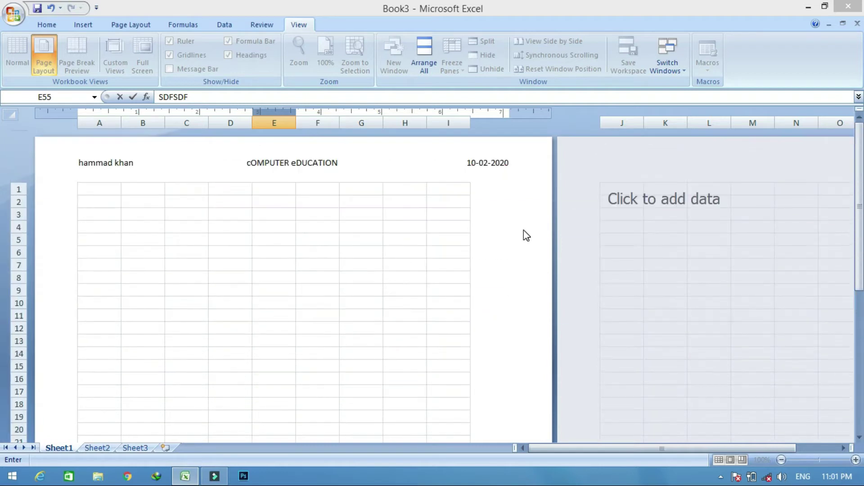
pyautogui.click(705, 277)
pyautogui.write('SDFSDF')
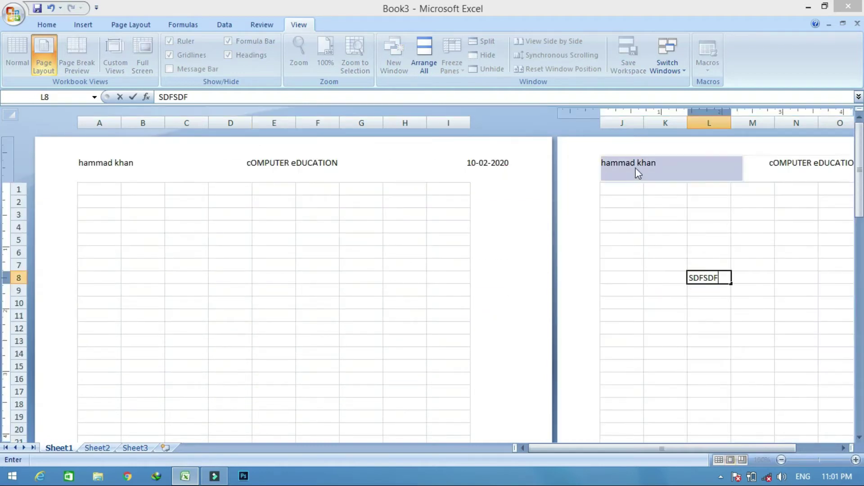
# Scroll through the three pages to check each footer's page number and total of 3.
pyautogui.moveTo(581, 447); pyautogui.dragTo(697, 447)
pyautogui.scroll(-5, 601, 239)
pyautogui.scroll(-4, 569, 280)
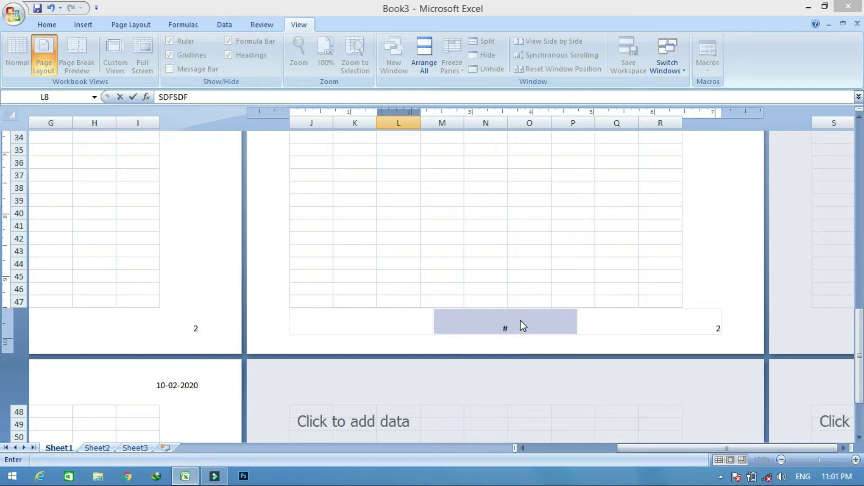
pyautogui.click(530, 251)
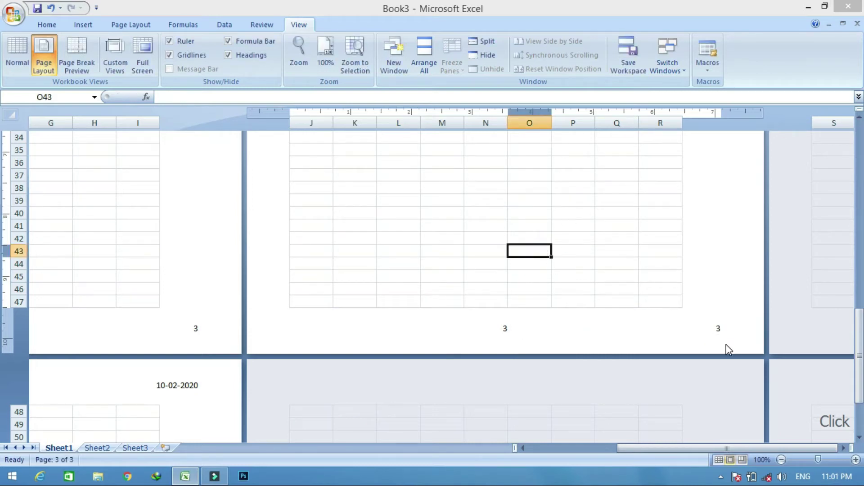
pyautogui.moveTo(628, 448); pyautogui.dragTo(491, 450)
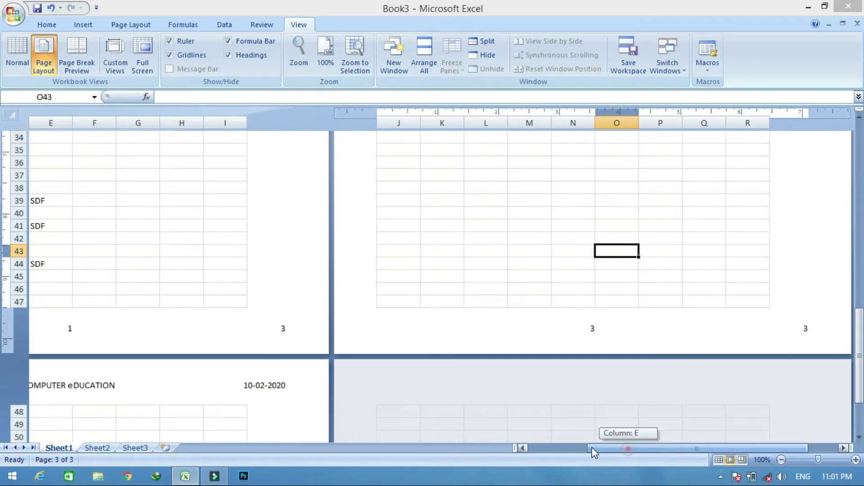
pyautogui.scroll(-9, 332, 351)
pyautogui.scroll(-5, 406, 330)
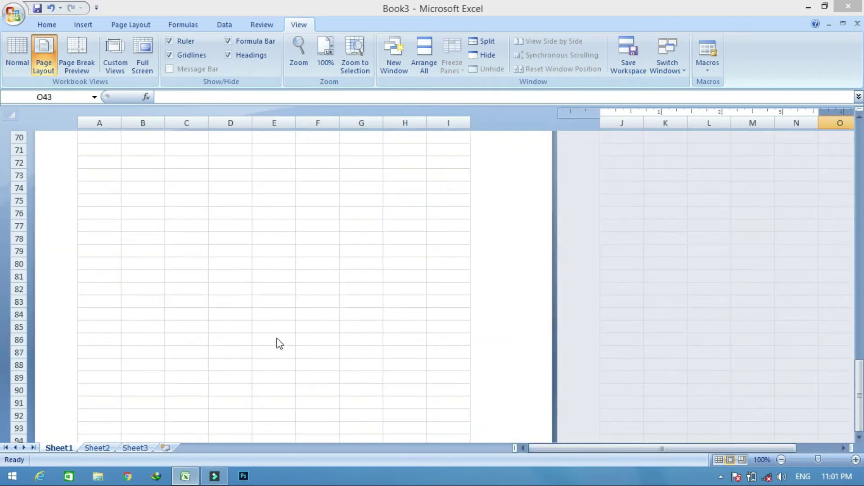
pyautogui.scroll(-2, 276, 342)
pyautogui.scroll(6, 305, 326)
pyautogui.scroll(7, 429, 300)
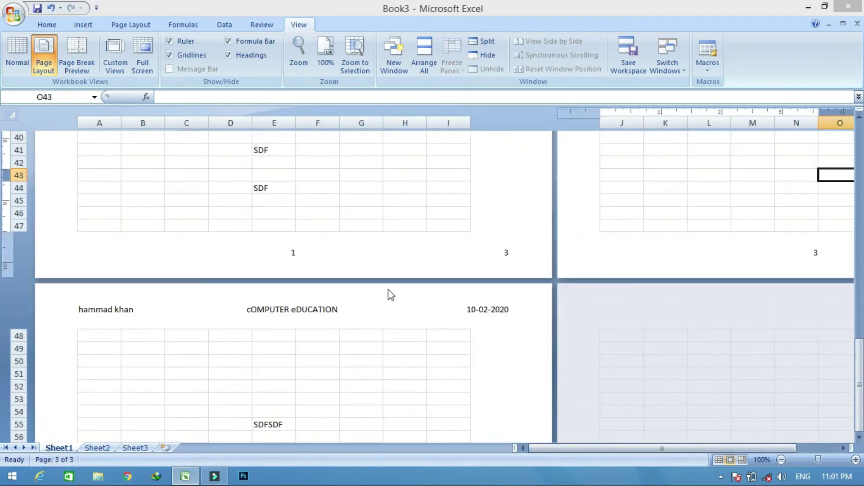
pyautogui.scroll(3, 390, 294)
pyautogui.scroll(7, 383, 260)
pyautogui.scroll(4, 383, 260)
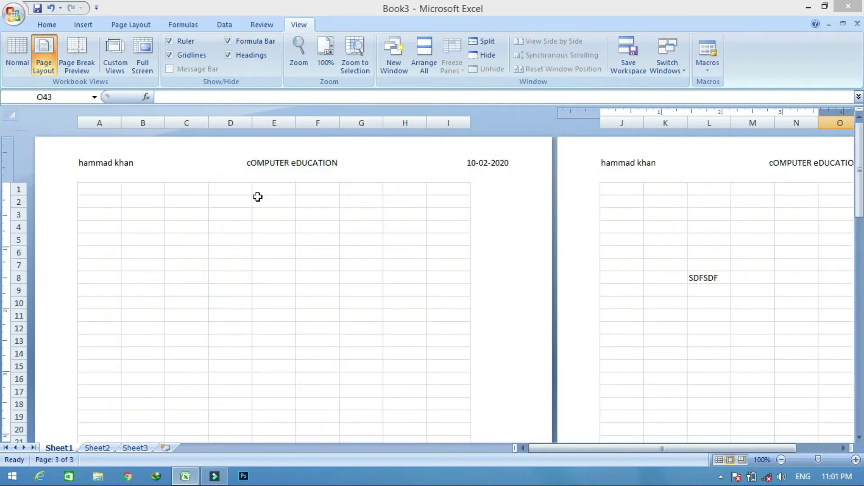
pyautogui.scroll(-7, 257, 195)
pyautogui.scroll(-9, 365, 226)
pyautogui.scroll(4, 675, 270)
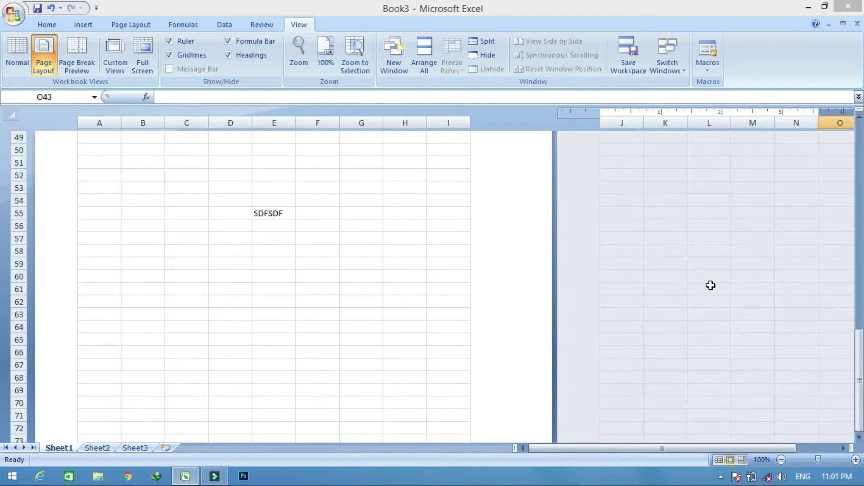
pyautogui.scroll(4, 703, 284)
pyautogui.scroll(-2, 684, 315)
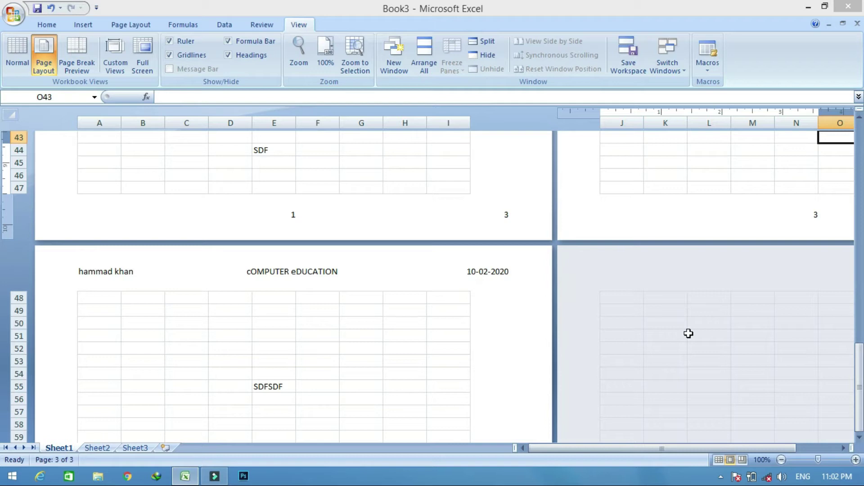
# Insert a WordArt in the chosen gallery style and move it to the top of page 1.
pyautogui.click(83, 25)
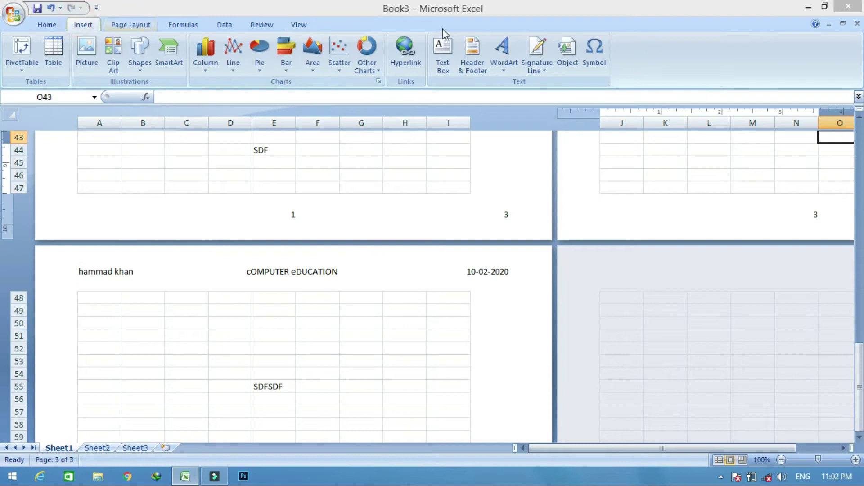
pyautogui.scroll(8, 305, 185)
pyautogui.scroll(7, 293, 200)
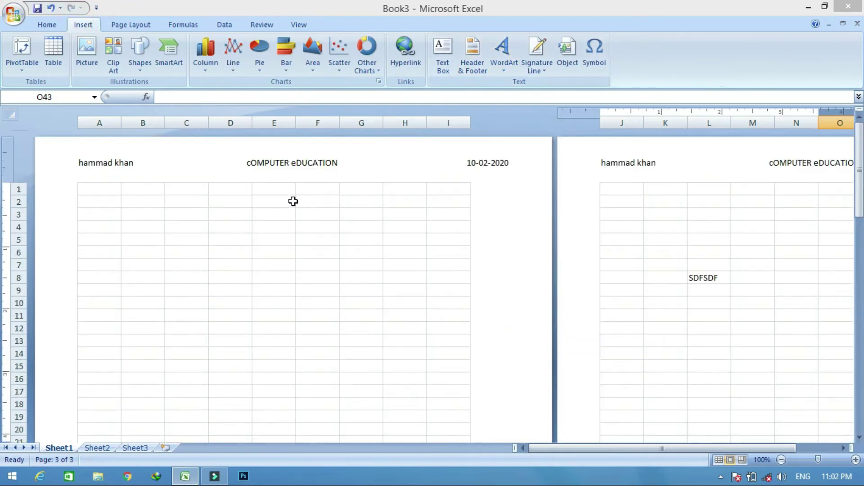
pyautogui.click(144, 221)
pyautogui.click(123, 202)
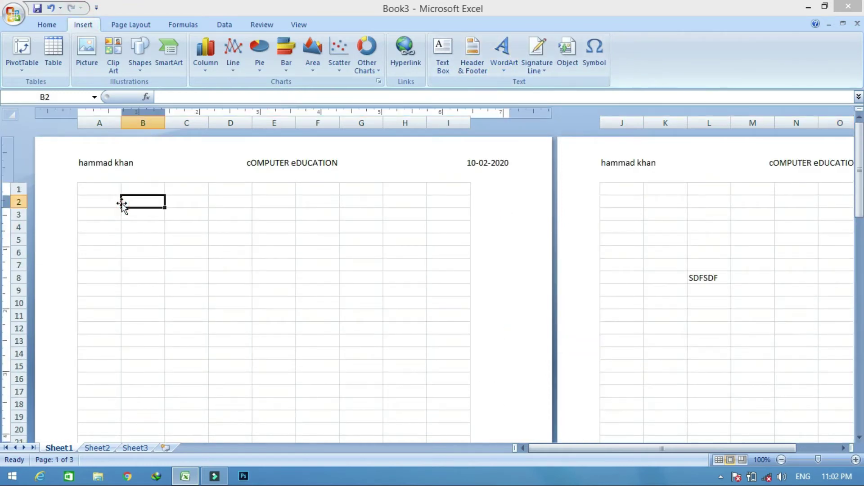
pyautogui.click(512, 65)
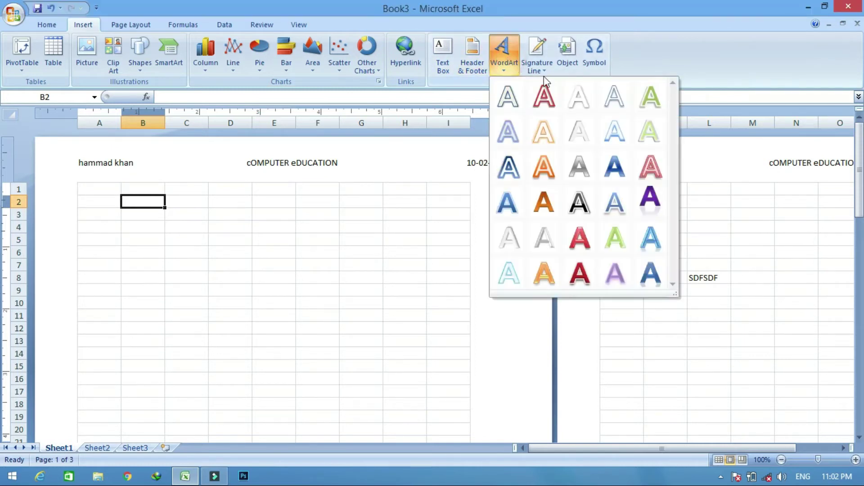
pyautogui.click(615, 170)
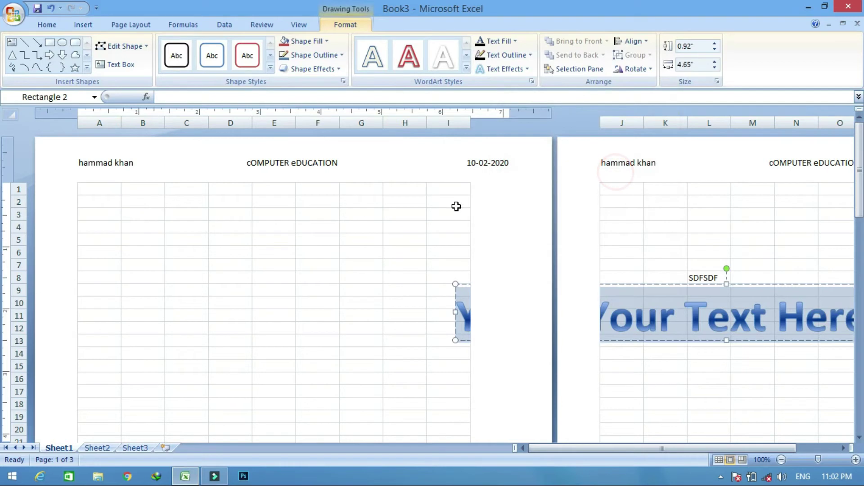
pyautogui.moveTo(653, 283)
pyautogui.mouseDown()
pyautogui.moveTo(238, 218)
pyautogui.moveTo(163, 188)
pyautogui.mouseUp()
# Replace the WordArt placeholder with 'Computer Education' and select that text.
pyautogui.click(215, 230)
pyautogui.hotkey('ctrl', 'a')
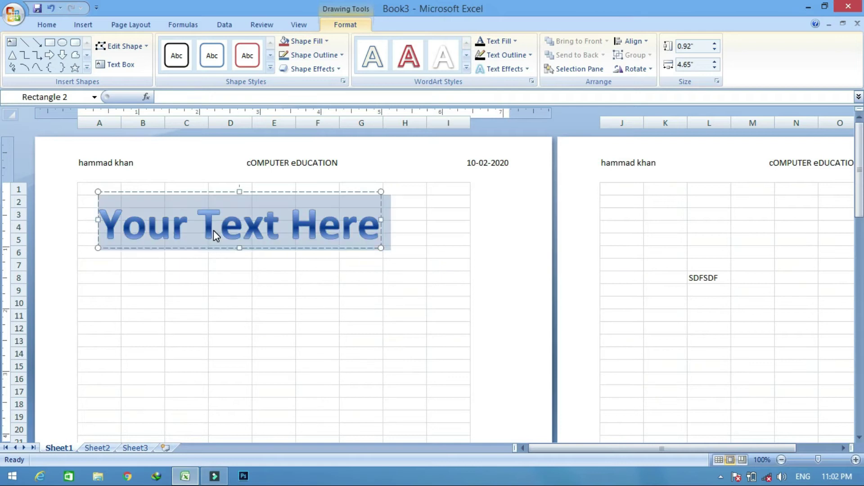
pyautogui.write('Computer Edu')
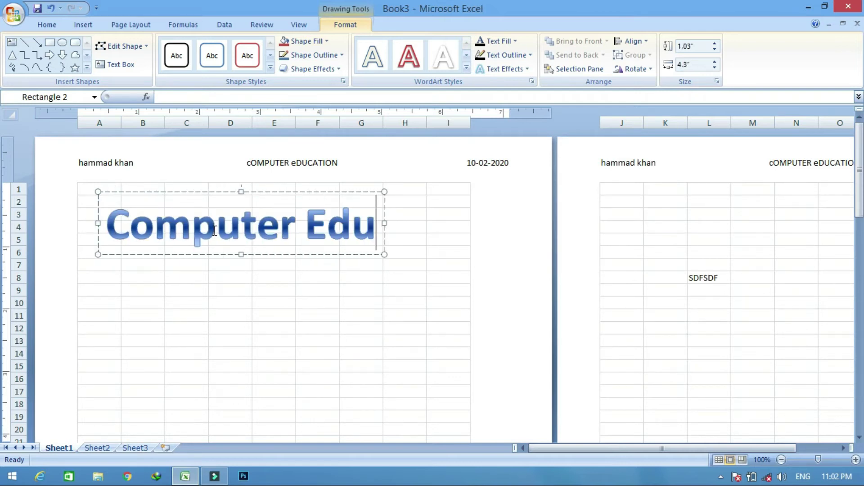
pyautogui.write('cation')
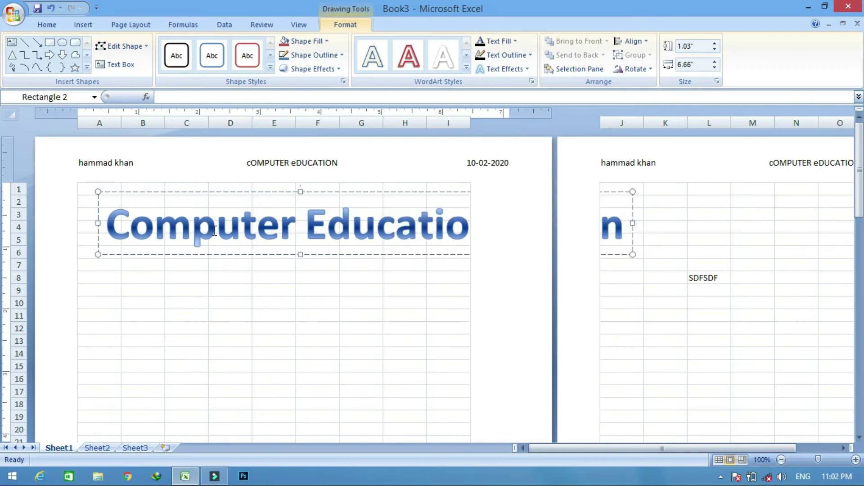
pyautogui.click(223, 227)
pyautogui.hotkey('ctrl', 'a')
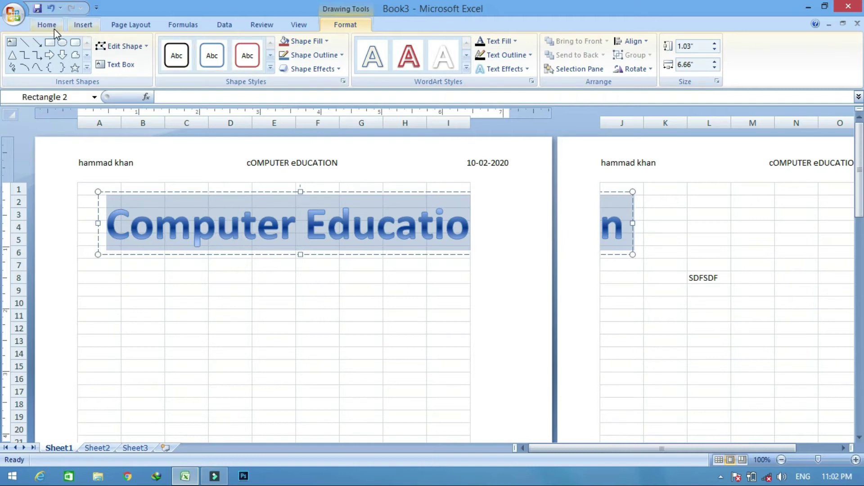
# Set the WordArt font size to 30, then 40, and finally 44.
pyautogui.click(47, 25)
pyautogui.click(171, 46)
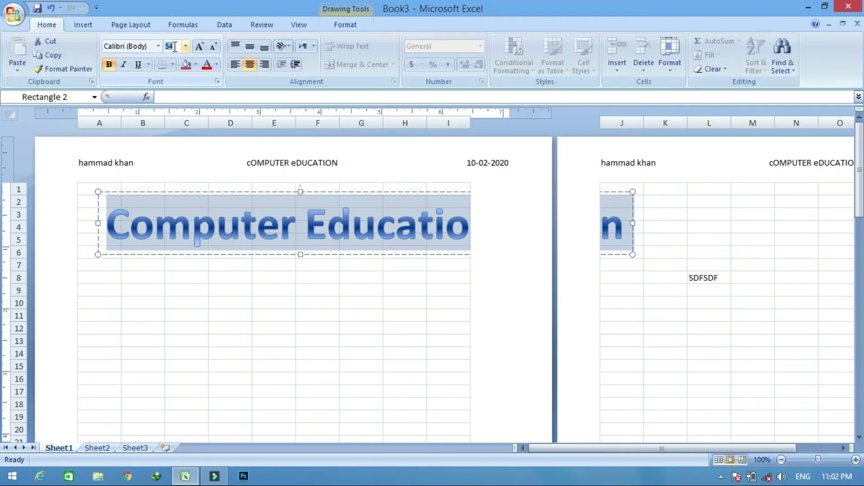
pyautogui.write('30')
pyautogui.press('Return')
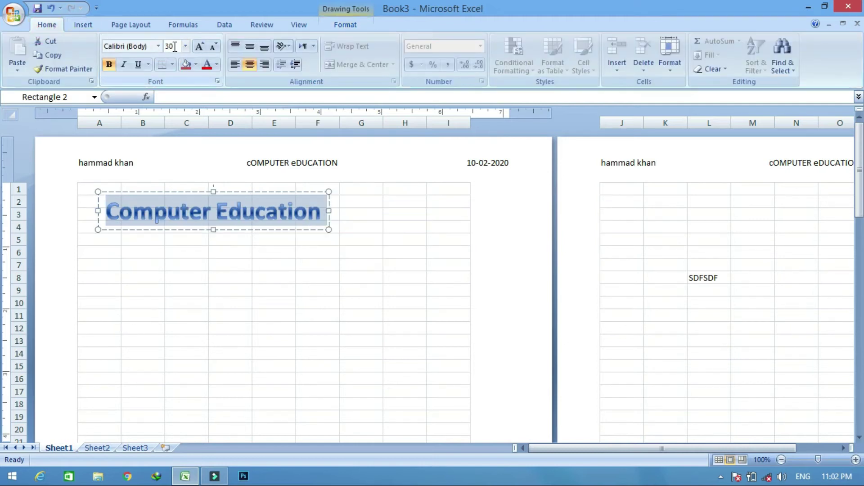
pyautogui.write('40')
pyautogui.press('Return')
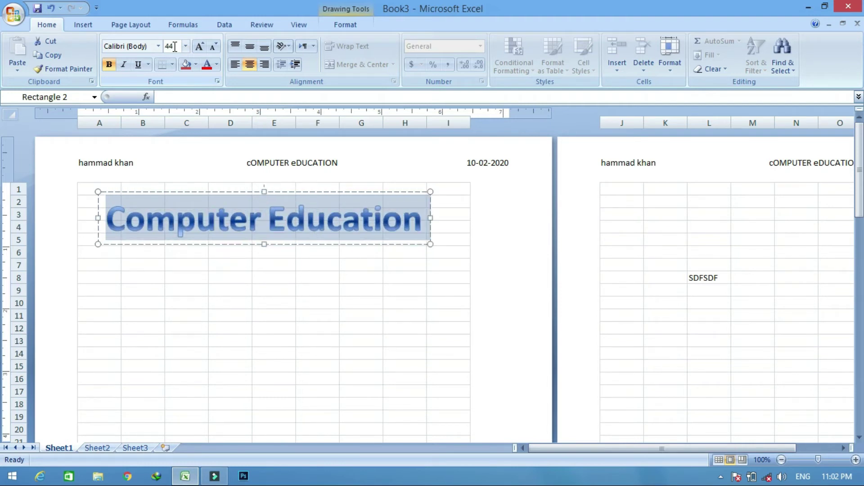
pyautogui.press('Return')
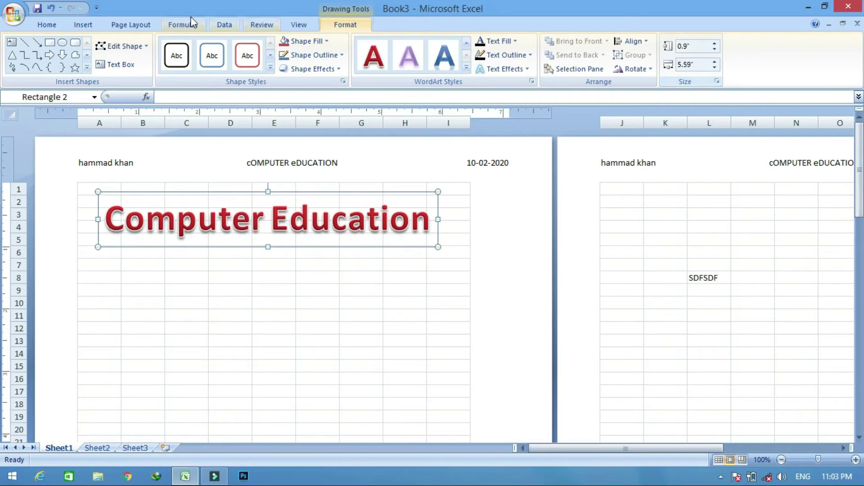
pyautogui.click(83, 25)
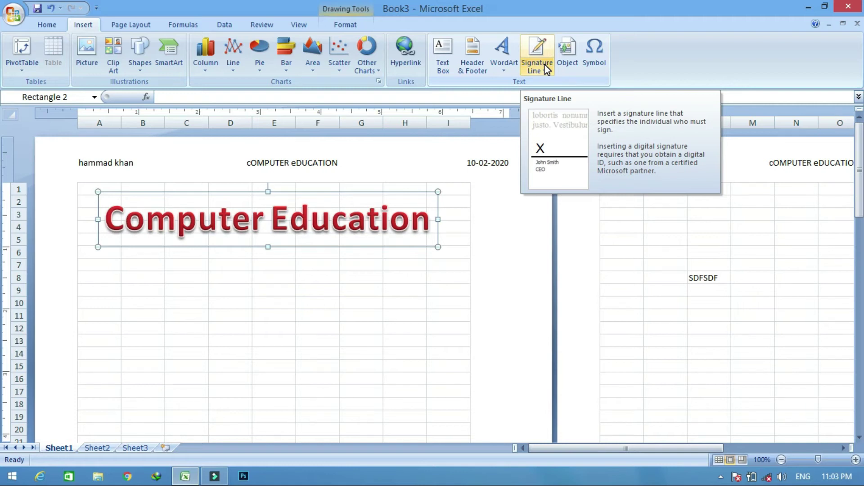
# From cell A10, add a Microsoft Office Signature Line and reach the Signature Setup form.
pyautogui.click(374, 293)
pyautogui.scroll(-3, 279, 305)
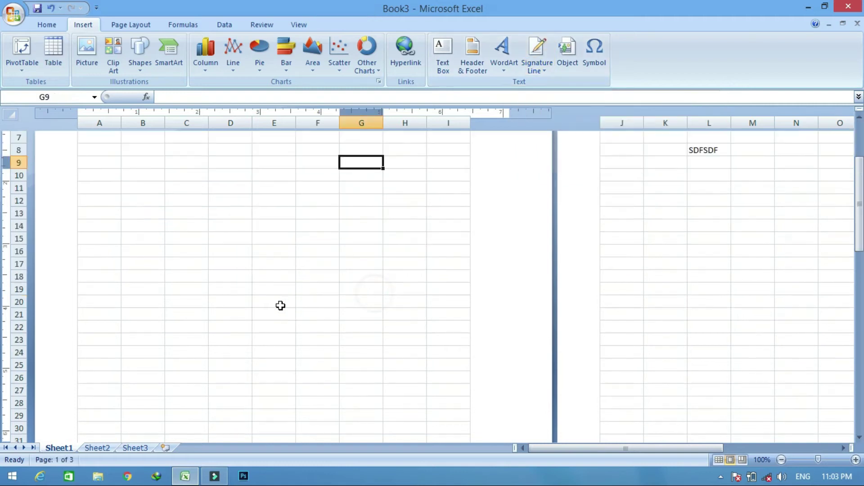
pyautogui.click(115, 170)
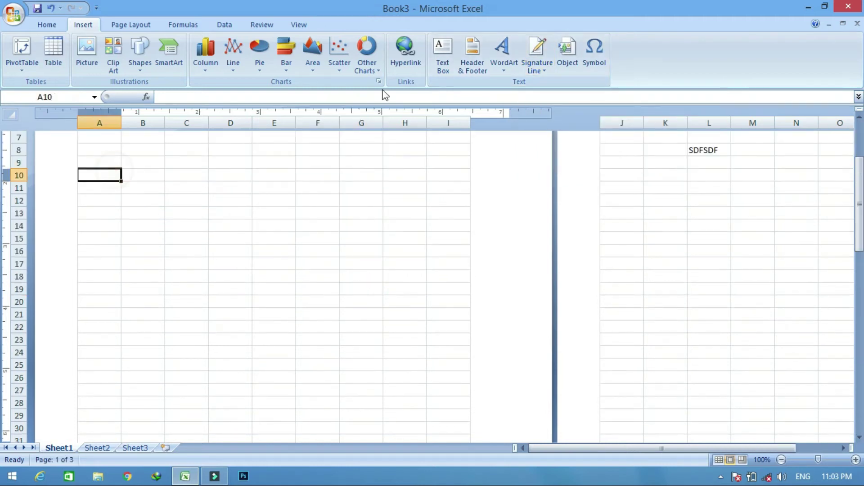
pyautogui.click(541, 71)
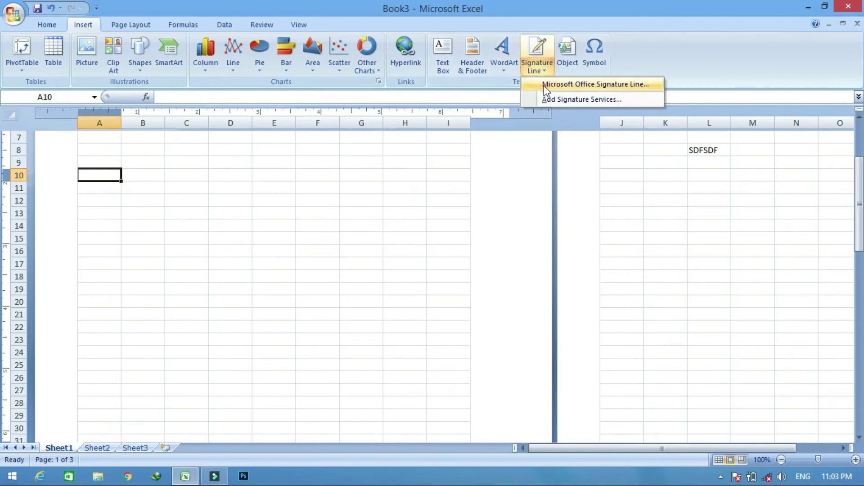
pyautogui.click(585, 86)
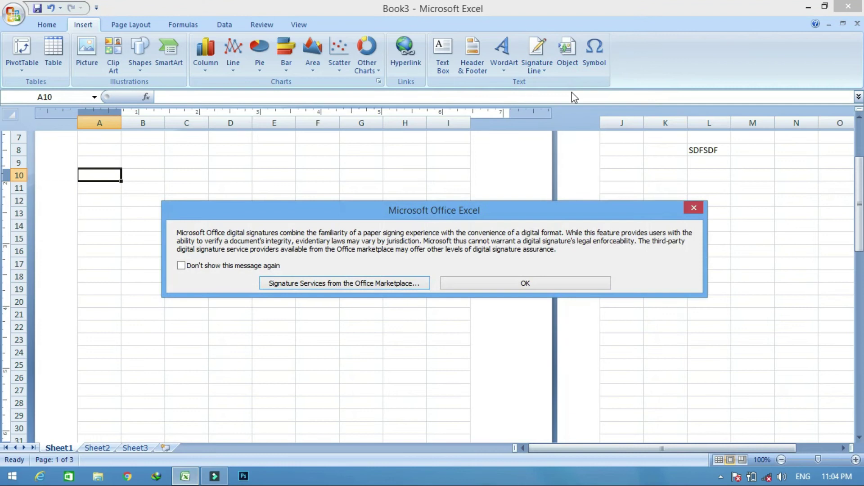
pyautogui.click(459, 283)
pyautogui.click(393, 176)
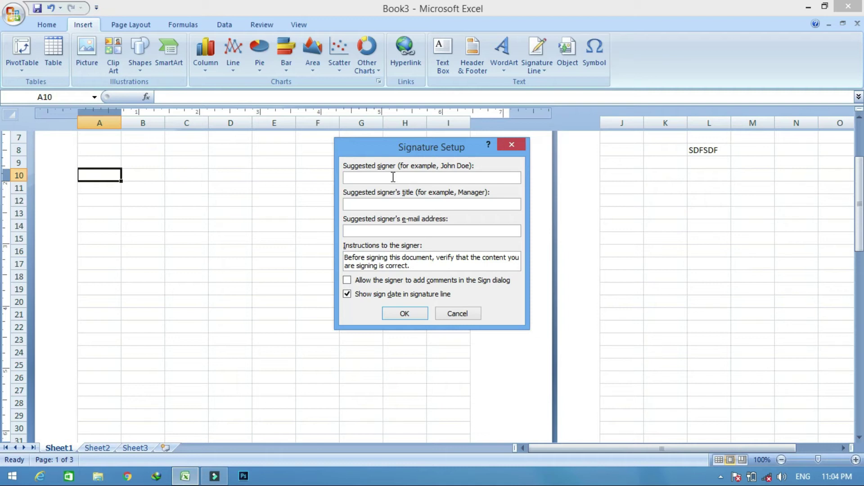
# Create a signature line with suggested signer 'Teacher' and place it over C14:G20.
pyautogui.write('Teacher')
pyautogui.click(404, 313)
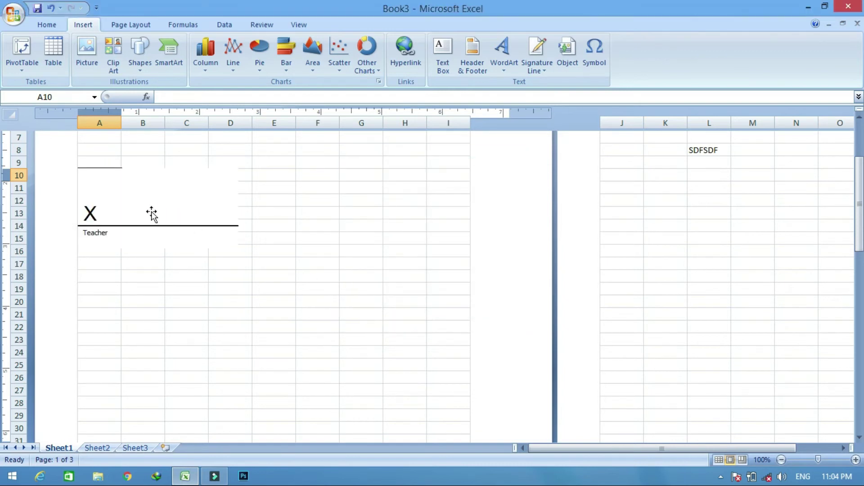
pyautogui.moveTo(151, 214); pyautogui.dragTo(262, 268)
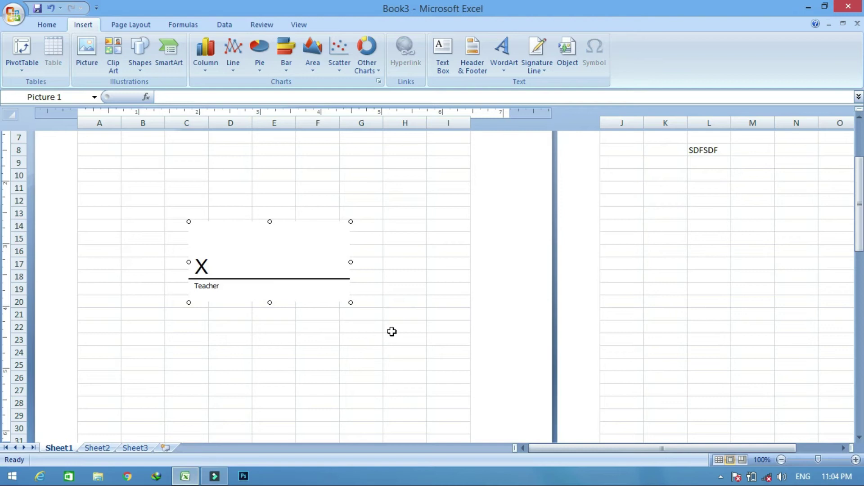
pyautogui.click(403, 262)
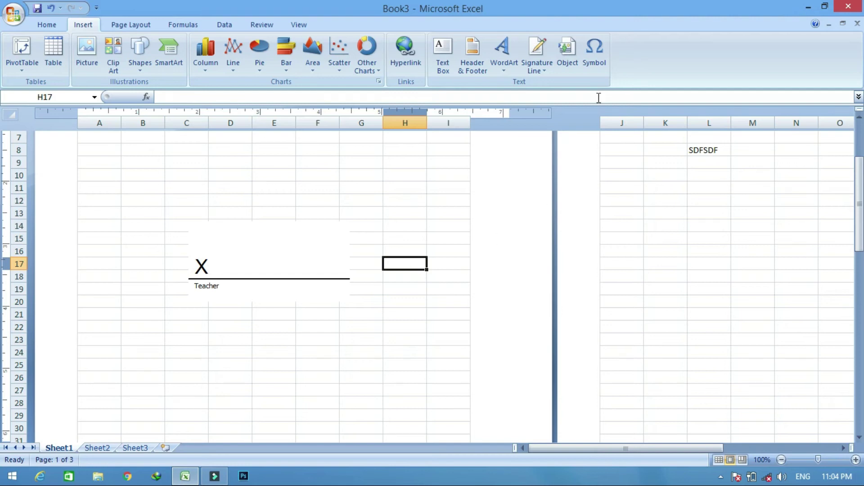
# Select cell B8 and open the Insert Object dialog.
pyautogui.scroll(3, 375, 141)
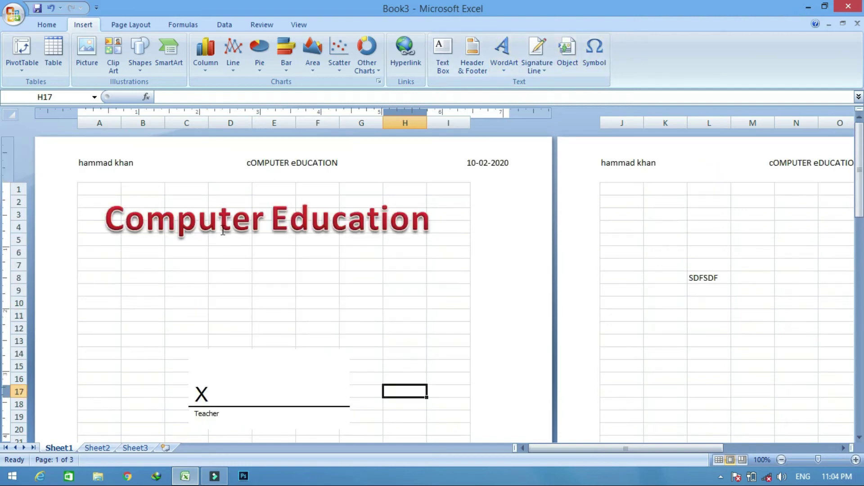
pyautogui.click(170, 266)
pyautogui.click(144, 277)
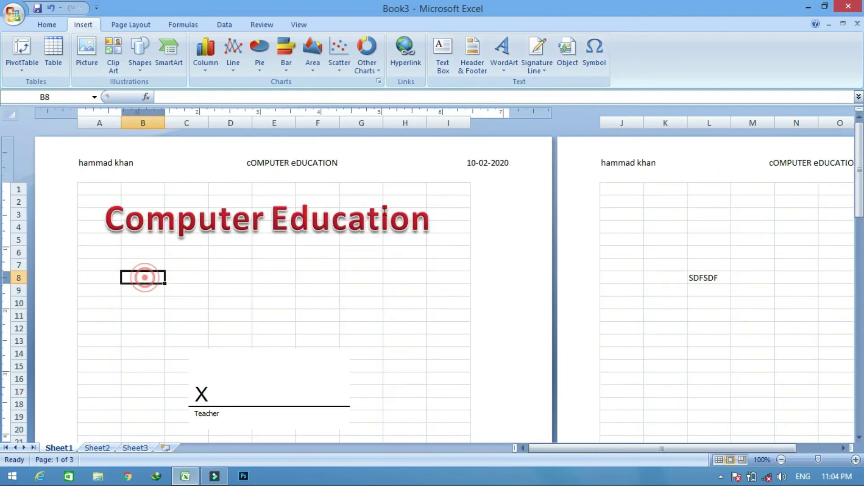
pyautogui.click(576, 55)
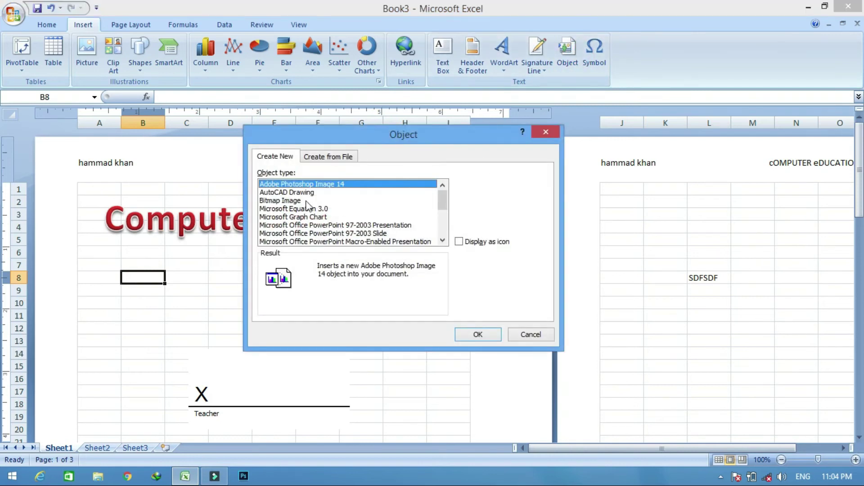
# Embed a new Bitmap Image object and draw a freehand signature scribble in Paint.
pyautogui.click(301, 201)
pyautogui.click(470, 335)
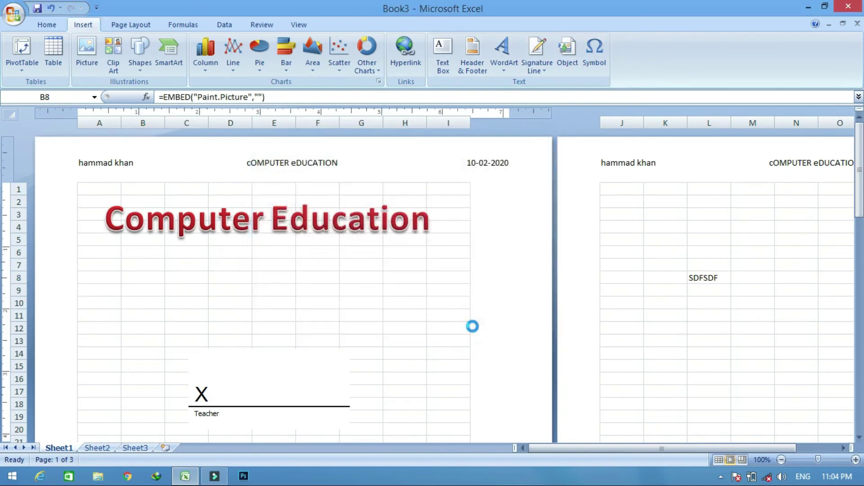
pyautogui.moveTo(114, 187)
pyautogui.mouseDown()
pyautogui.moveTo(130, 216)
pyautogui.moveTo(174, 189)
pyautogui.moveTo(192, 226)
pyautogui.mouseUp()
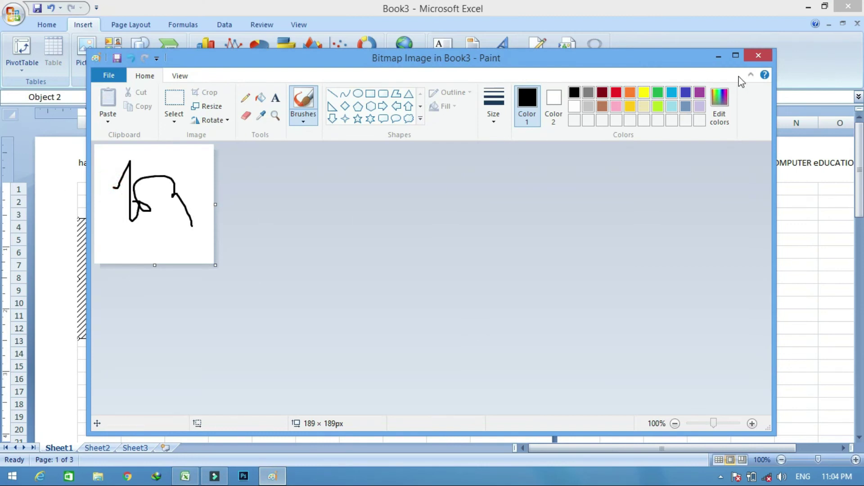
pyautogui.click(758, 55)
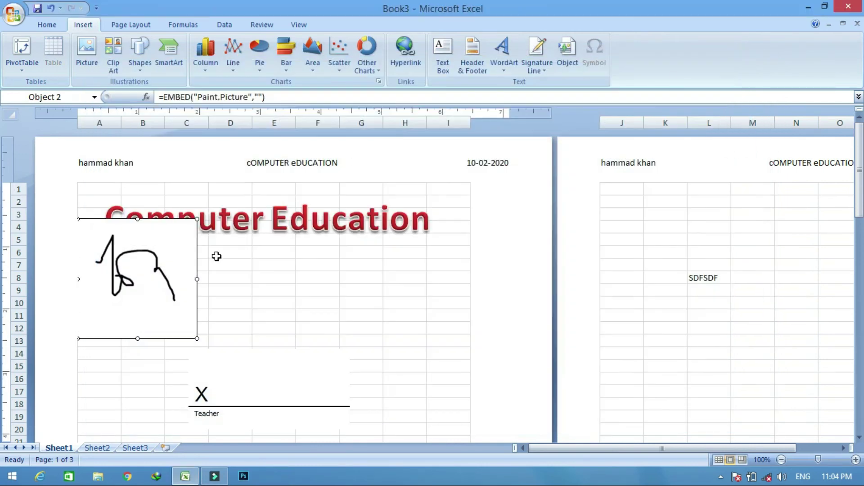
# Move the signature drawing to columns E–G, rows 6–15, and add extra strokes to it.
pyautogui.moveTo(176, 299)
pyautogui.mouseDown()
pyautogui.moveTo(378, 336)
pyautogui.moveTo(332, 336)
pyautogui.mouseUp()
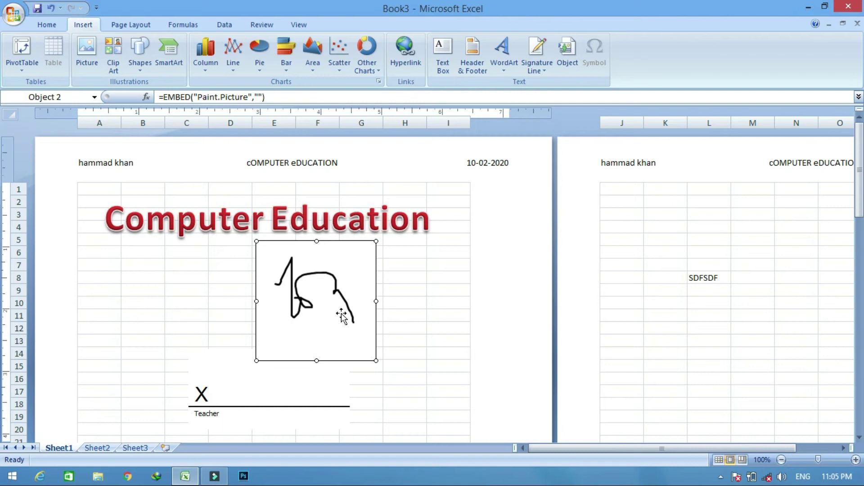
pyautogui.doubleClick(329, 293)
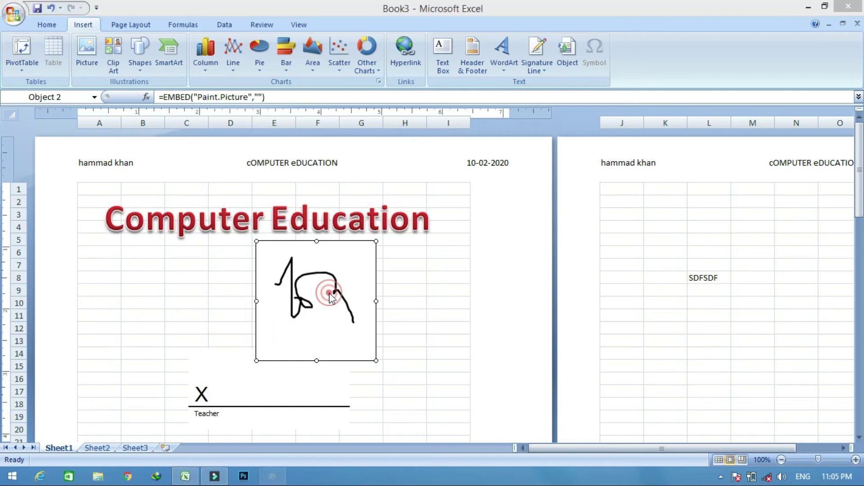
pyautogui.moveTo(182, 177)
pyautogui.mouseDown()
pyautogui.moveTo(148, 208)
pyautogui.moveTo(162, 191)
pyautogui.mouseUp()
pyautogui.click(759, 55)
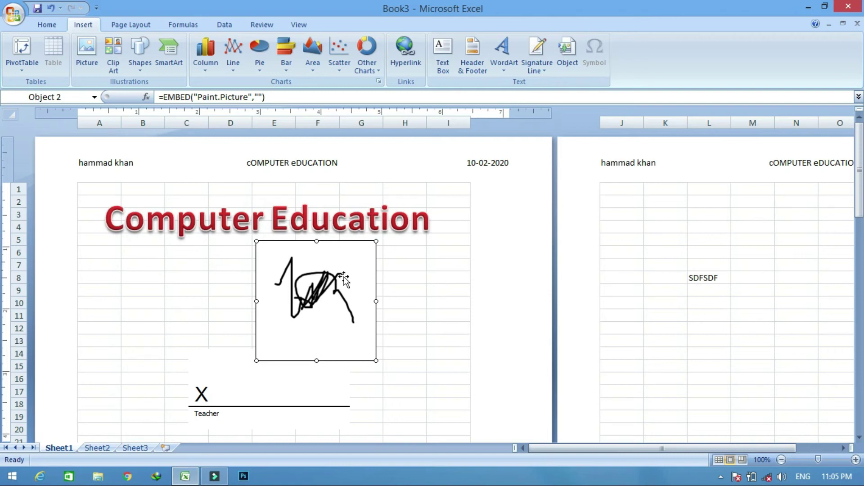
# Select a band across columns A to I and switch the Symbol dialog font to Wingdings.
pyautogui.scroll(-4, 388, 280)
pyautogui.scroll(-1, 266, 303)
pyautogui.click(266, 302)
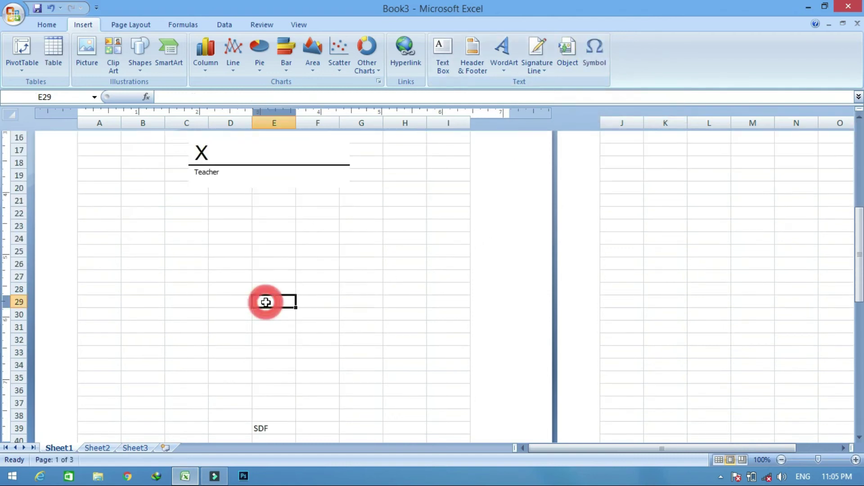
pyautogui.moveTo(106, 278); pyautogui.dragTo(448, 273)
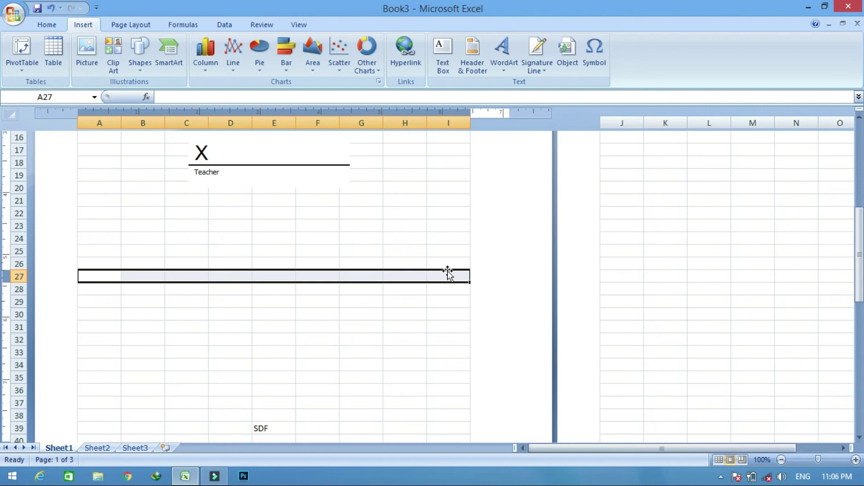
pyautogui.click(595, 48)
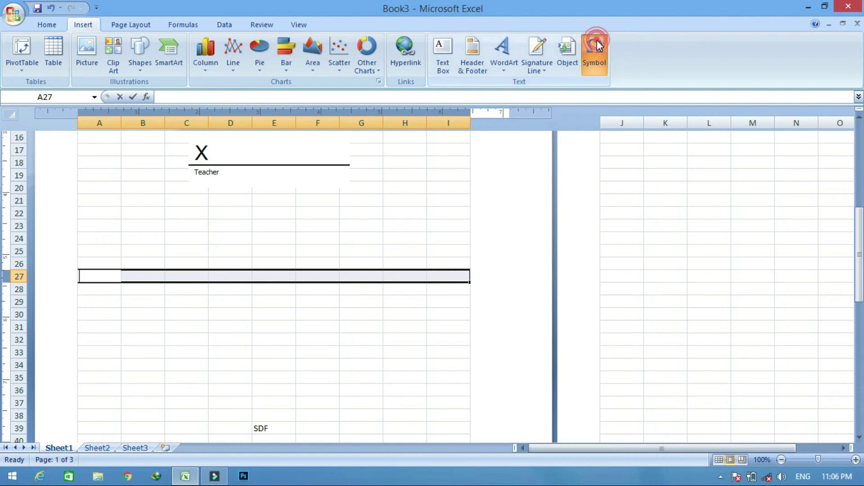
pyautogui.click(326, 172)
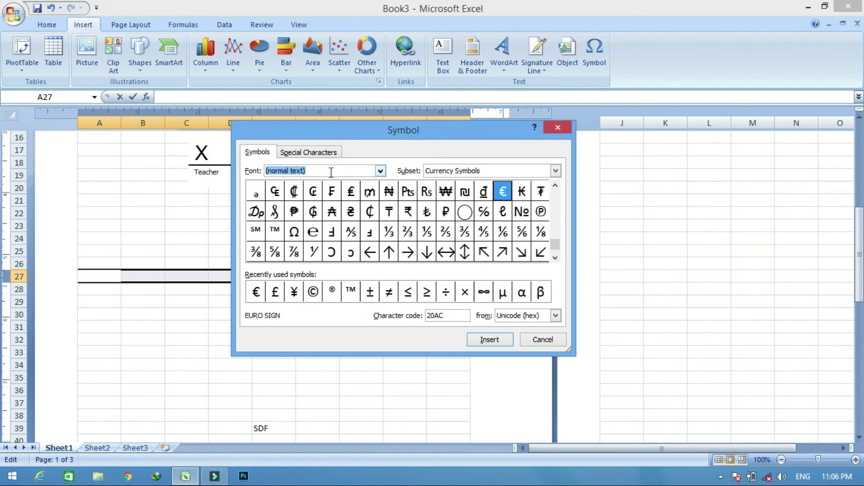
pyautogui.write('wing')
pyautogui.press('Return')
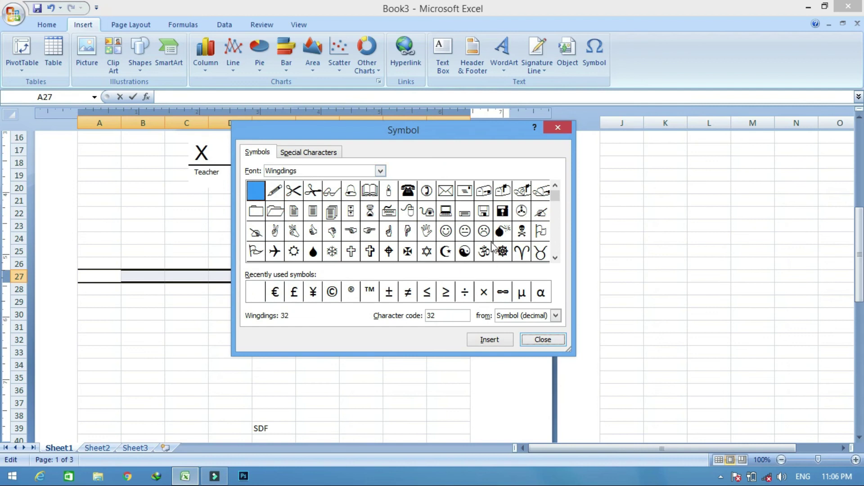
# Insert five black Wingdings dots into cell A27.
pyautogui.click(555, 258)
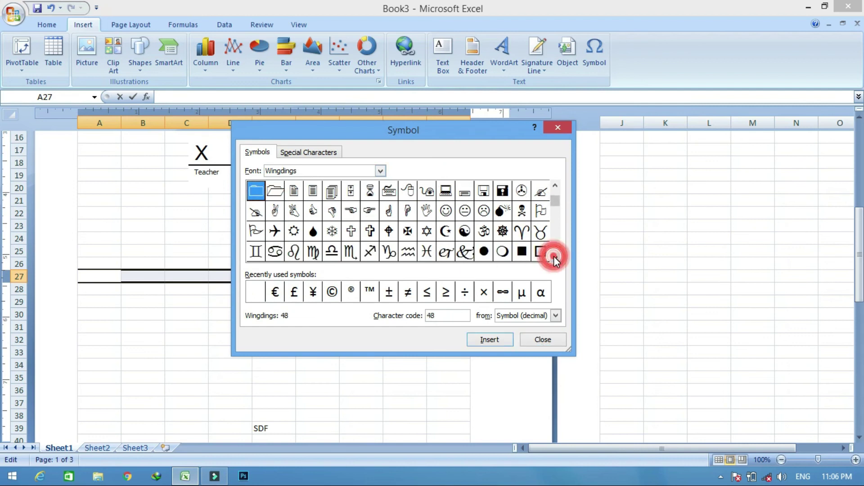
pyautogui.doubleClick(484, 252)
pyautogui.doubleClick(484, 252)
pyautogui.doubleClick(484, 252)
pyautogui.doubleClick(484, 252)
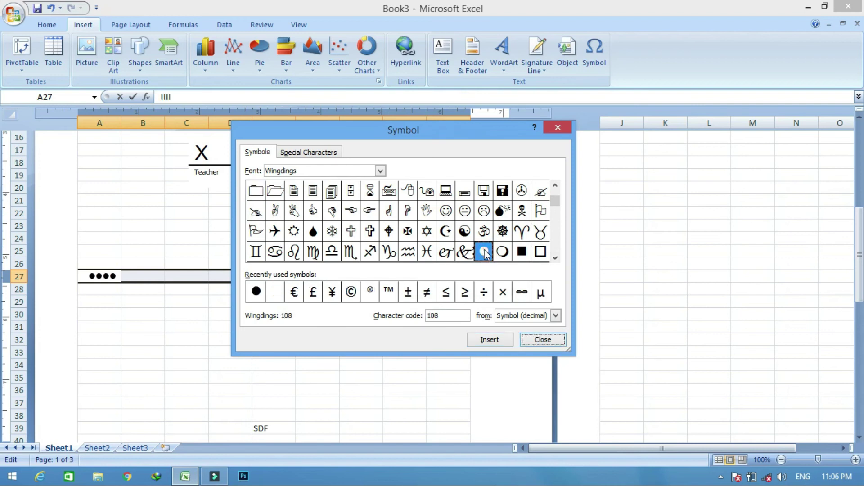
pyautogui.doubleClick(484, 252)
pyautogui.click(537, 340)
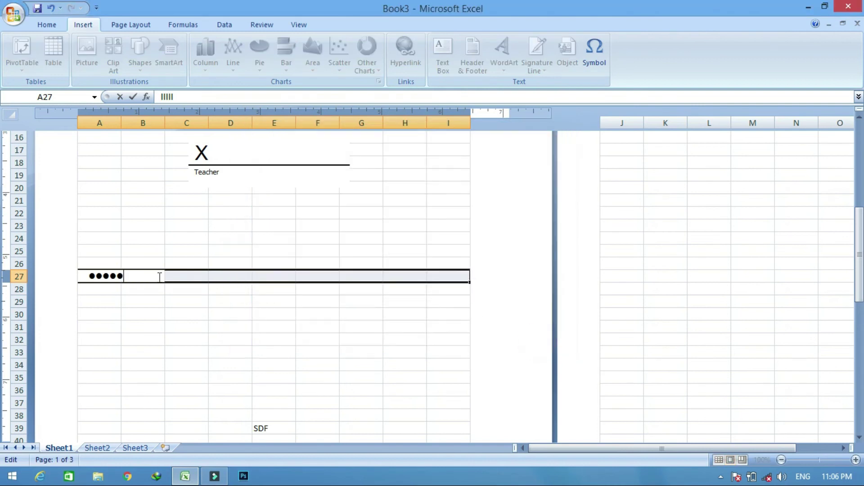
pyautogui.click(201, 316)
# Merge and centre A27:I27 so the dots sit centred across the row.
pyautogui.moveTo(92, 275); pyautogui.dragTo(444, 272)
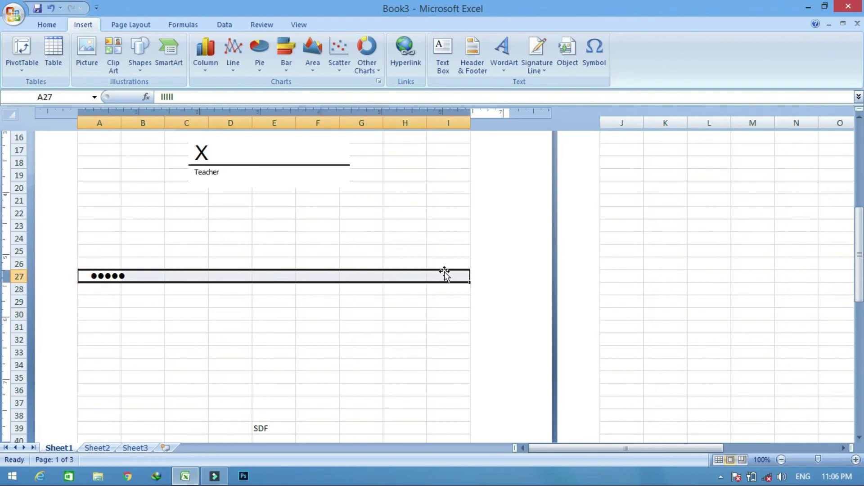
pyautogui.click(47, 26)
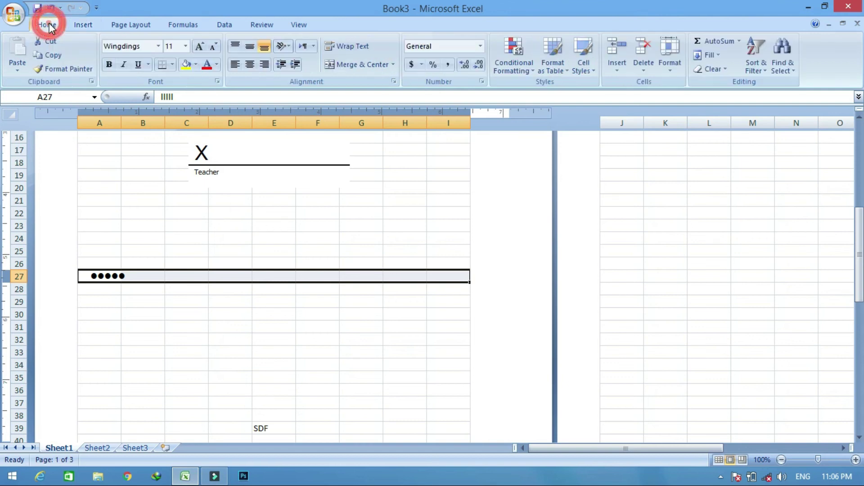
pyautogui.click(378, 66)
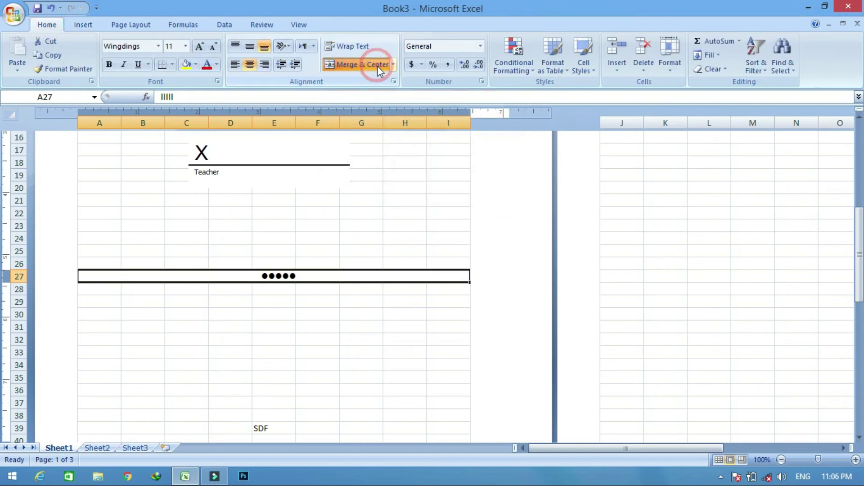
pyautogui.click(301, 254)
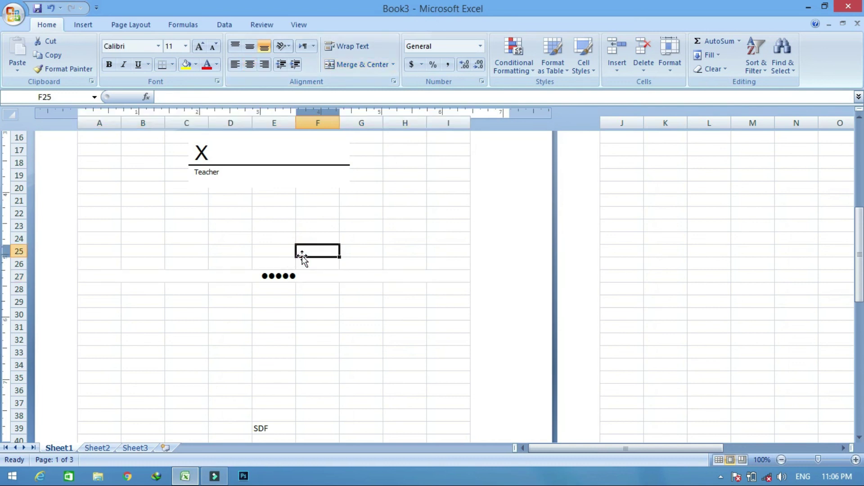
pyautogui.scroll(2, 302, 257)
pyautogui.scroll(4, 352, 261)
pyautogui.scroll(-3, 396, 276)
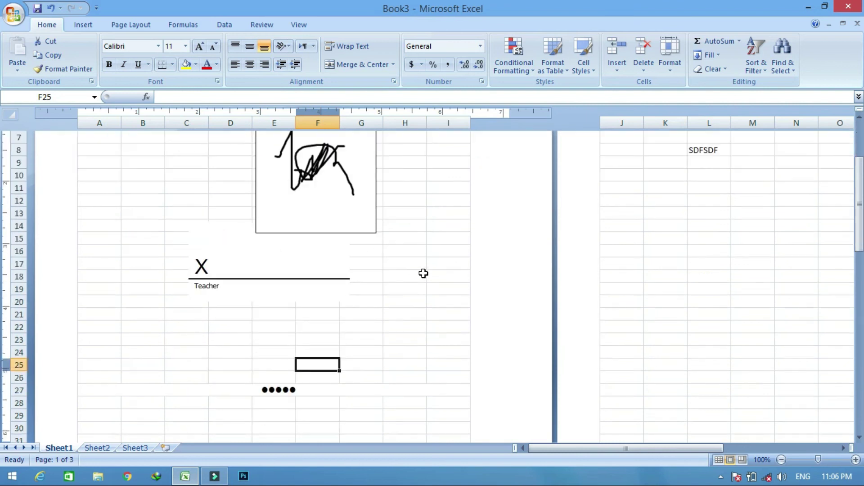
pyautogui.scroll(-1, 423, 272)
pyautogui.moveTo(434, 208); pyautogui.dragTo(432, 291)
pyautogui.scroll(4, 418, 302)
pyautogui.scroll(-2, 419, 303)
pyautogui.scroll(-2, 419, 303)
pyautogui.click(14, 15)
pyautogui.moveTo(39, 154)
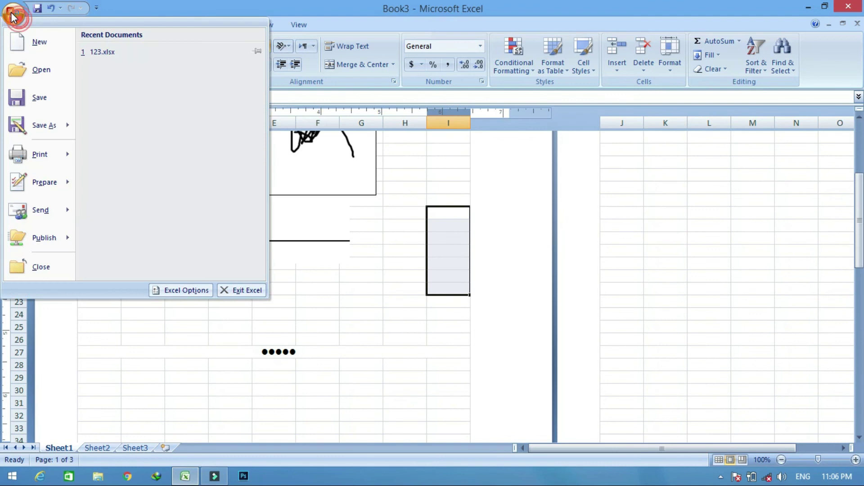
pyautogui.click(122, 135)
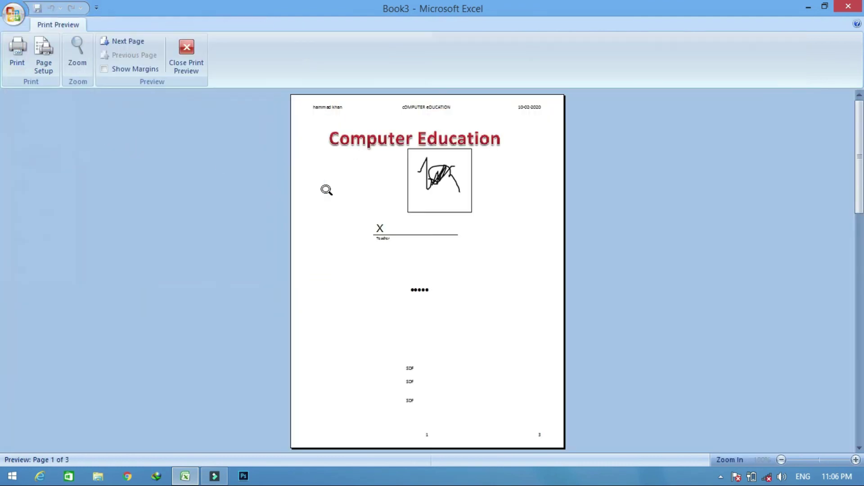
pyautogui.click(467, 268)
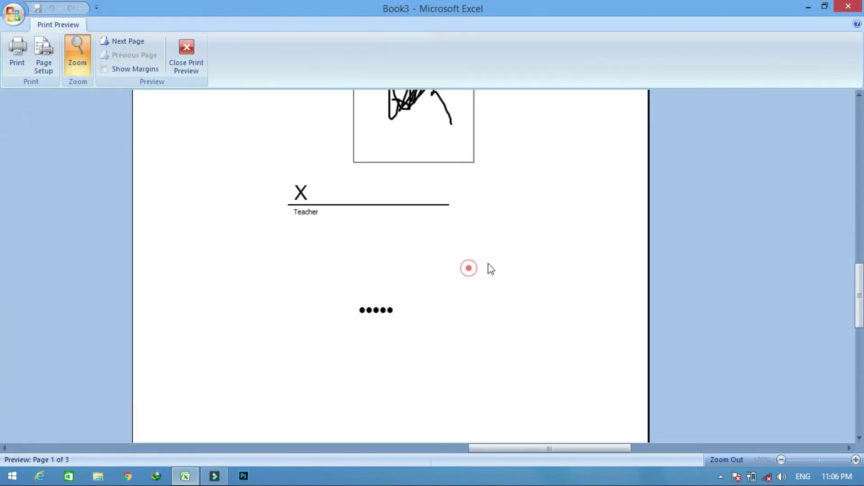
pyautogui.scroll(-2, 529, 232)
pyautogui.scroll(-5, 528, 233)
pyautogui.scroll(1, 527, 235)
pyautogui.scroll(6, 527, 236)
pyautogui.scroll(3, 527, 235)
pyautogui.click(525, 234)
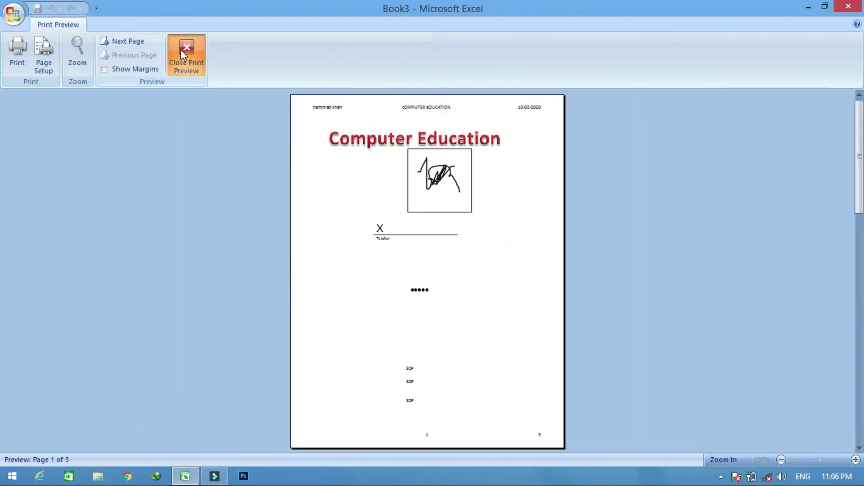
pyautogui.click(180, 49)
pyautogui.scroll(3, 384, 251)
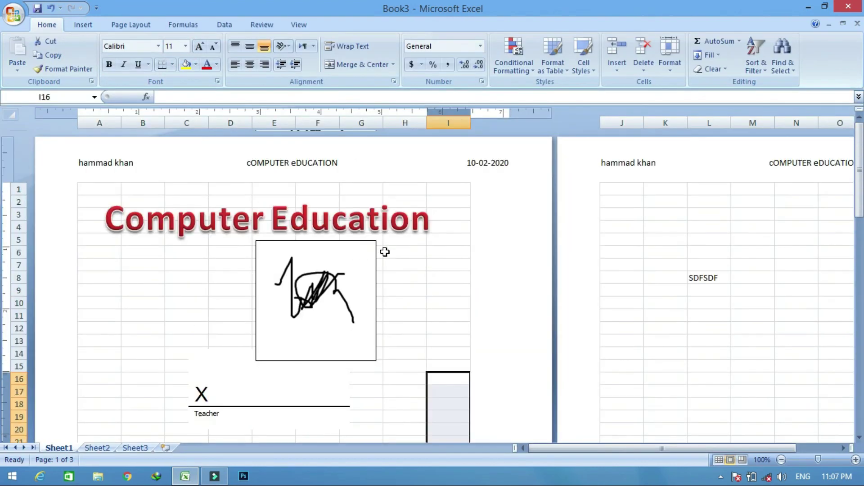
# Apply All Borders to the cell block B39:I45.
pyautogui.click(105, 188)
pyautogui.scroll(-5, 180, 211)
pyautogui.scroll(-2, 225, 234)
pyautogui.scroll(-4, 221, 270)
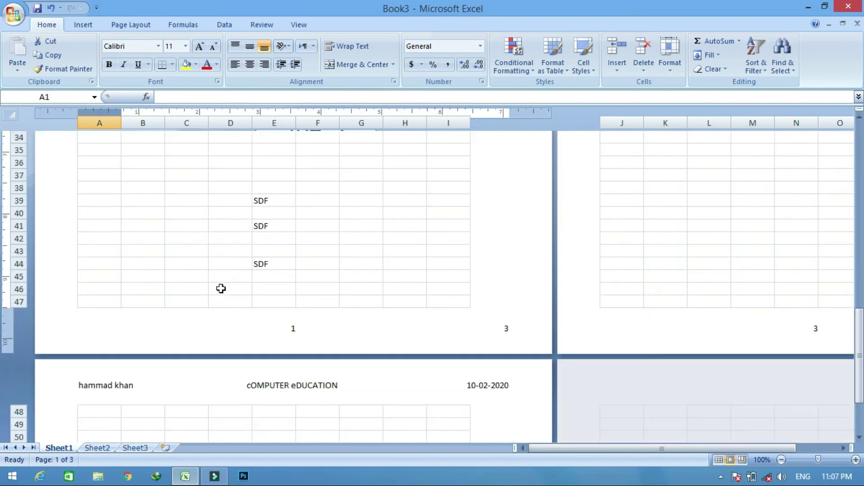
pyautogui.moveTo(152, 196); pyautogui.dragTo(391, 261)
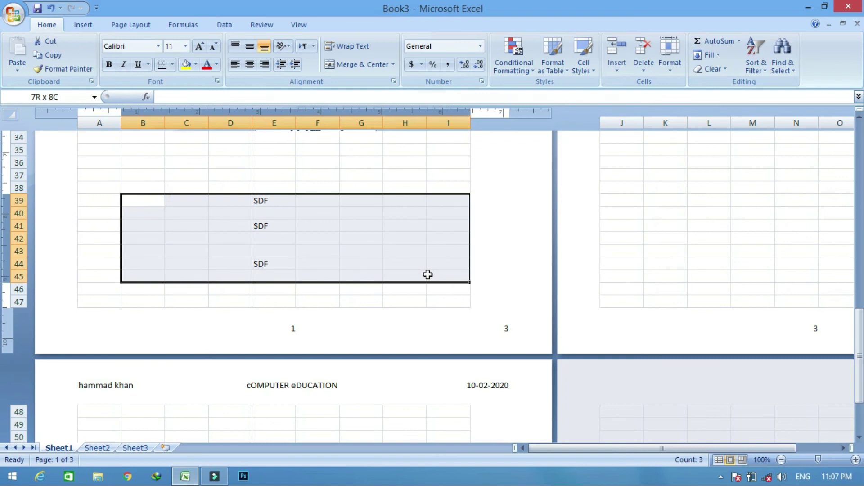
pyautogui.click(173, 65)
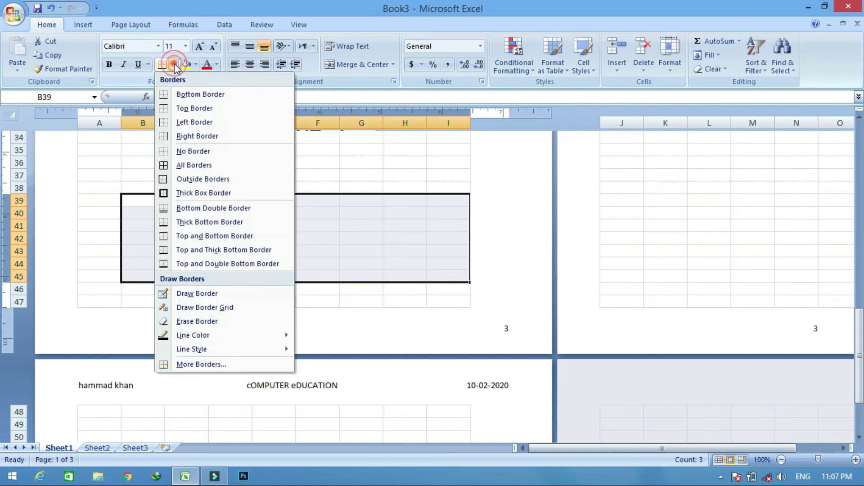
pyautogui.click(180, 166)
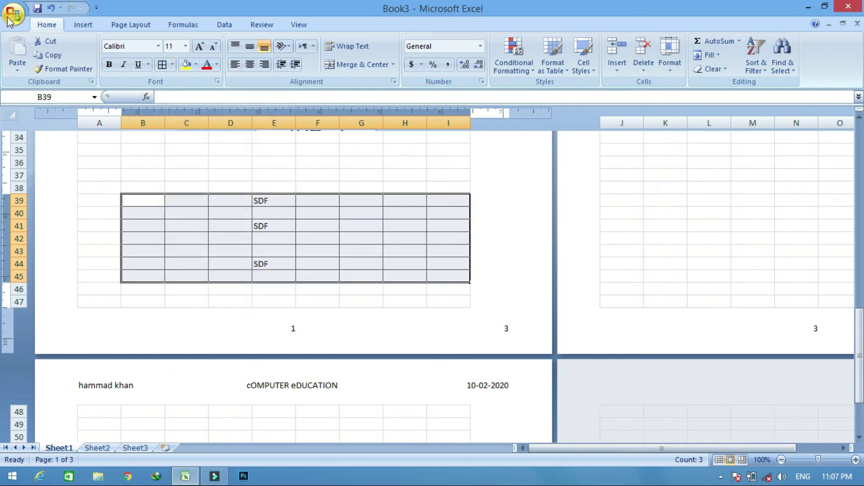
# Show the page in Print Preview and zoom in on the bordered table.
pyautogui.click(13, 15)
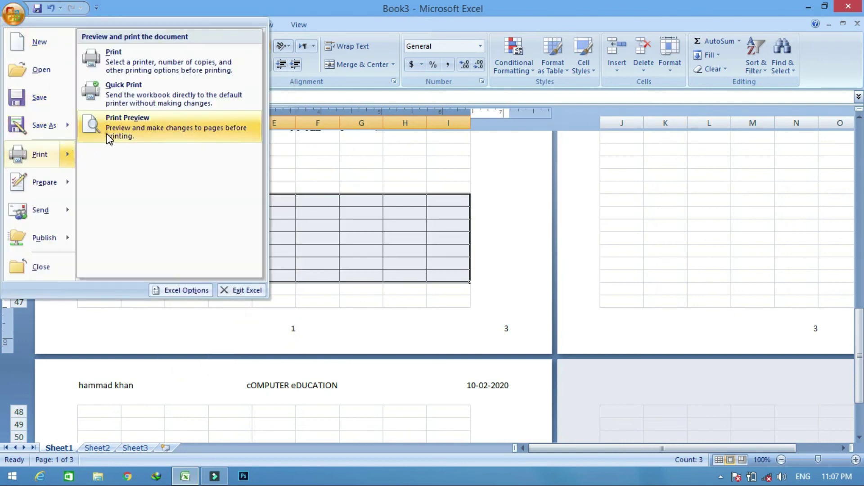
pyautogui.click(106, 141)
pyautogui.click(329, 250)
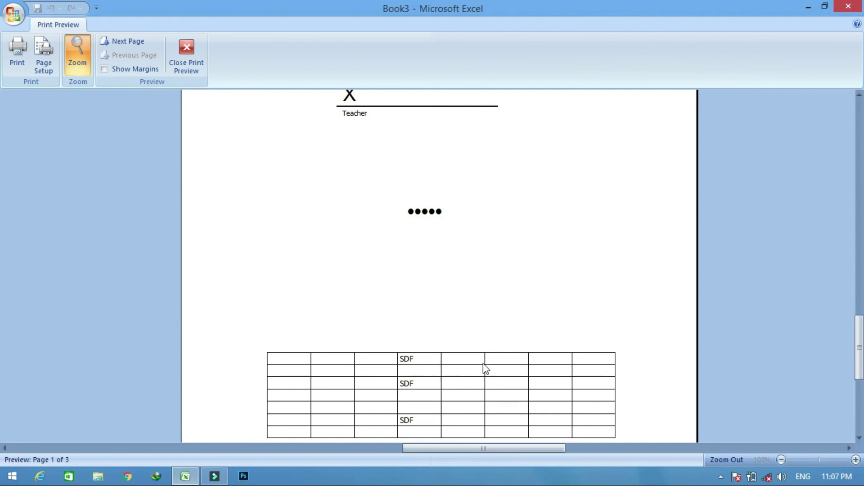